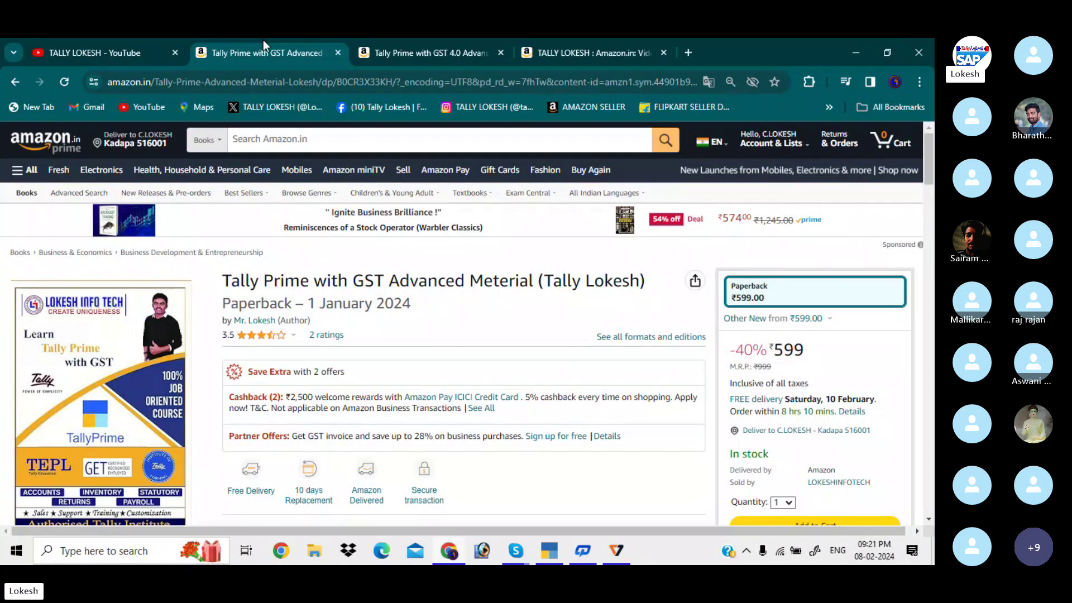
Switch to TallyPrime and shut the company SERVICE COMPANY LIT - ( 24-25)
{"action": "left_click", "coordinate": [560, 553]}
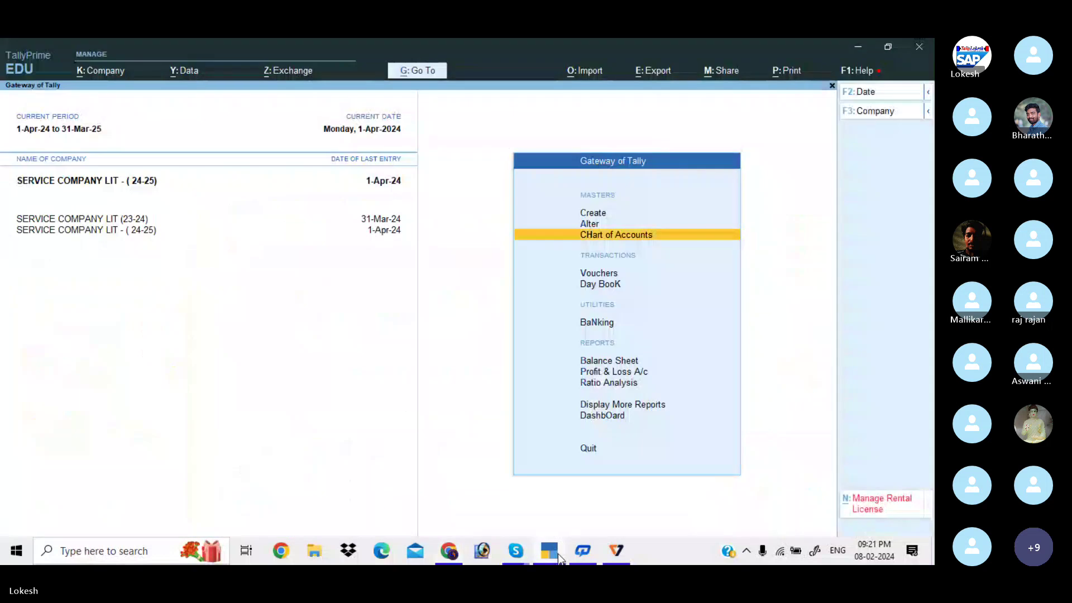
{"action": "left_click", "coordinate": [875, 111]}
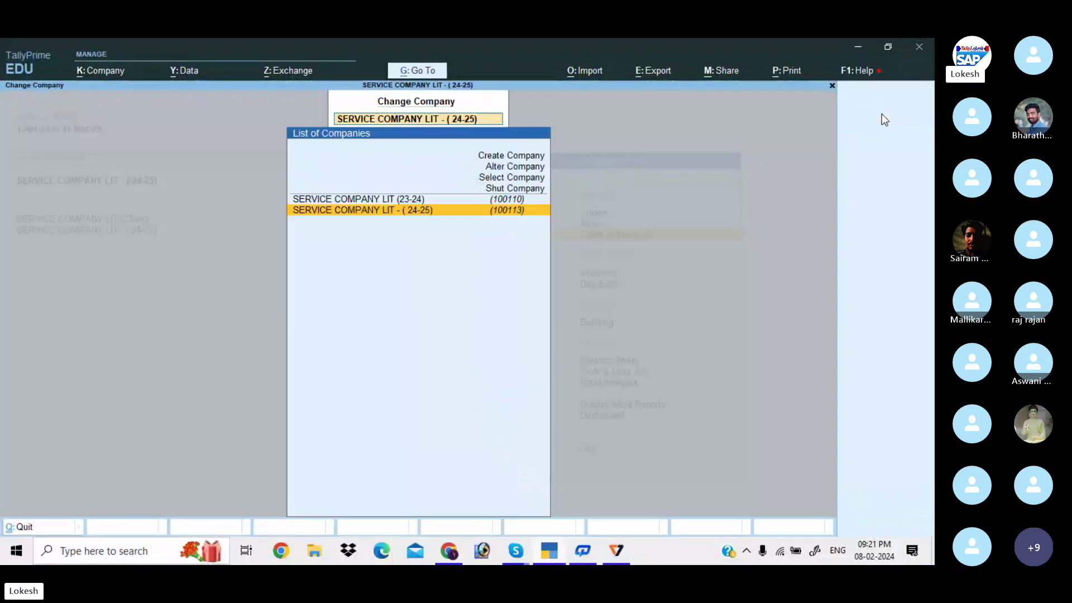
{"action": "key", "text": "Up"}
{"action": "key", "text": "Up"}
{"action": "key", "text": "Return"}
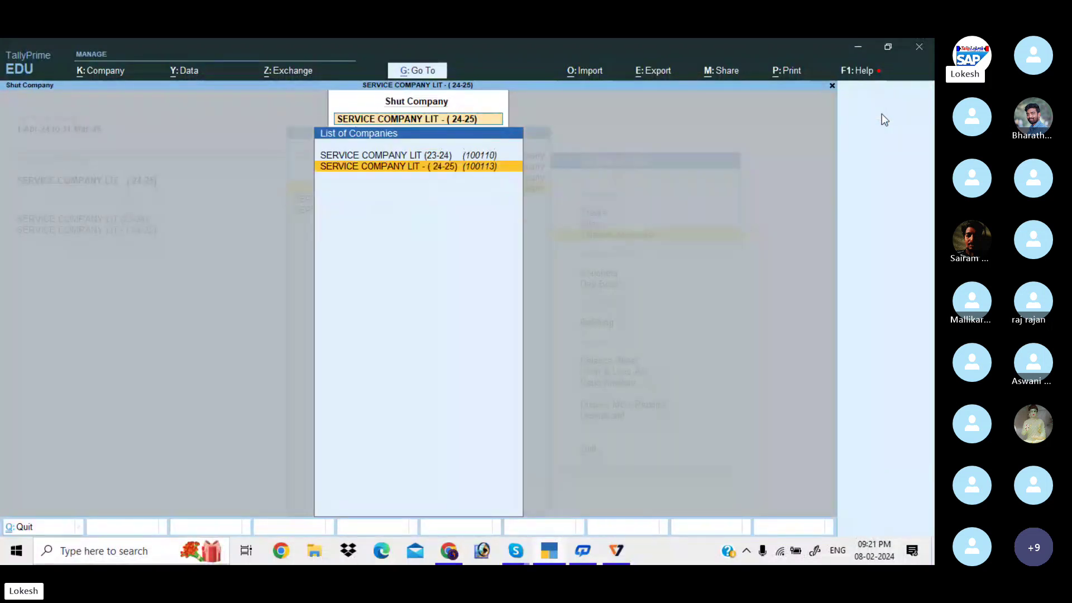
{"action": "key", "text": "Return"}
{"action": "key", "text": "y"}
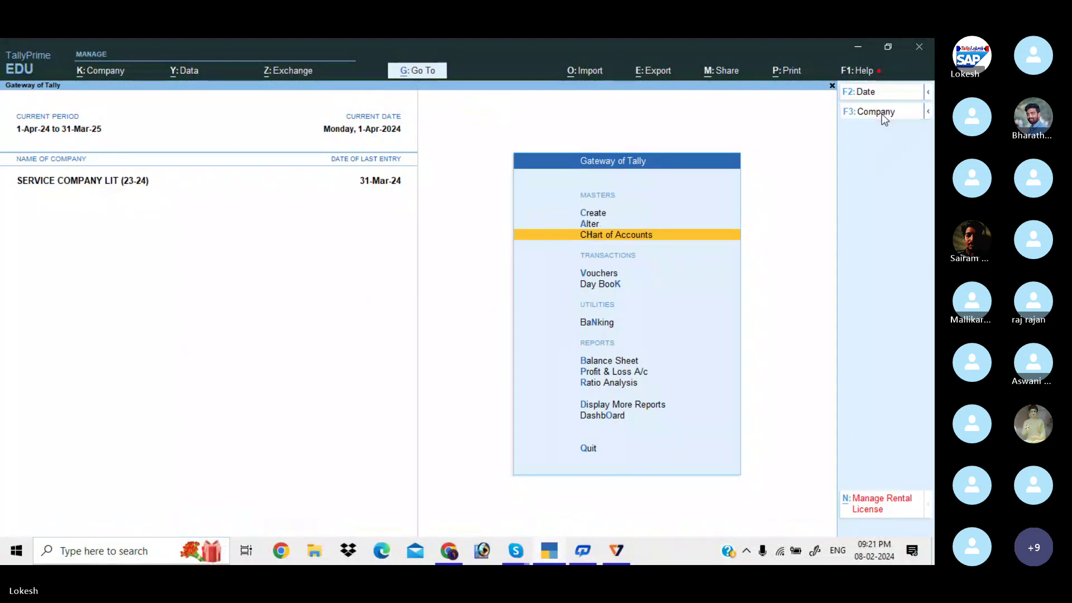
Shut the company SERVICE COMPANY LIT (23-24) and open KADAPA HOME APPLIANCES (100038)
{"action": "left_click", "coordinate": [882, 116]}
{"action": "key", "text": "Up"}
{"action": "key", "text": "Return"}
{"action": "key", "text": "Return"}
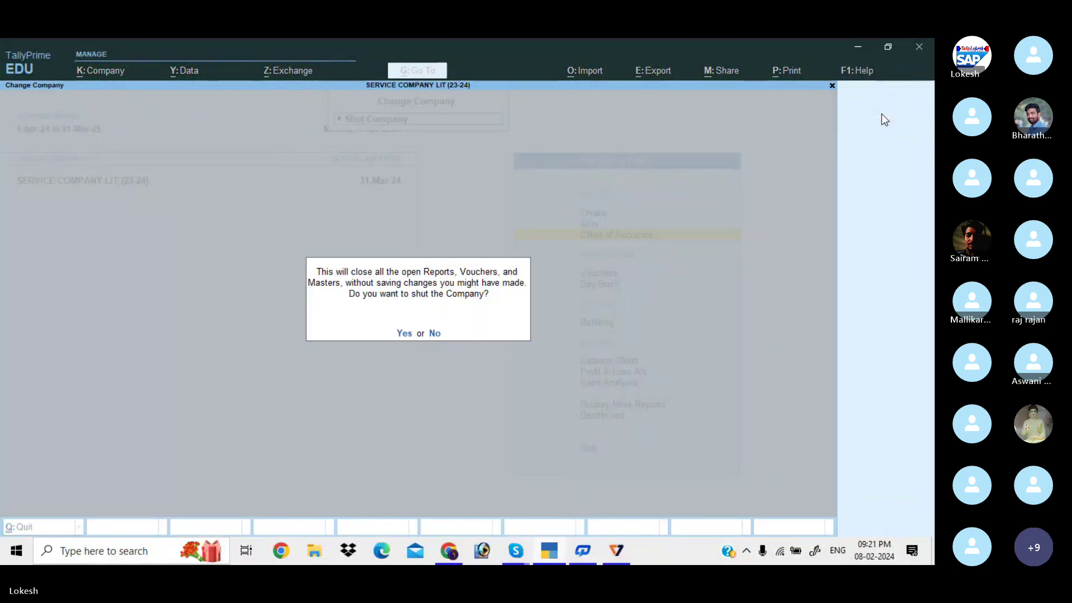
{"action": "key", "text": "y"}
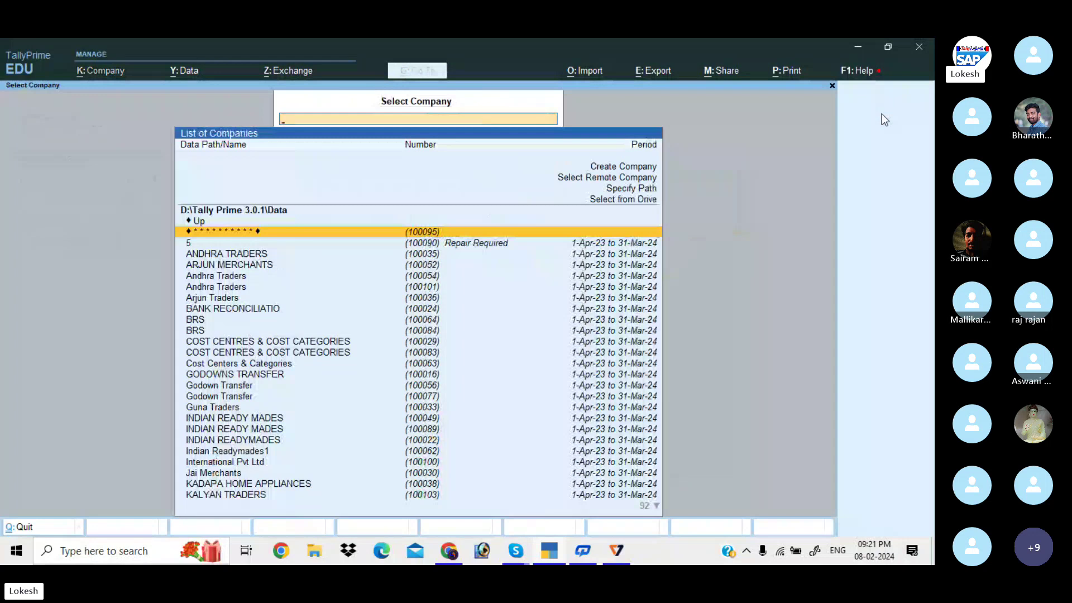
{"action": "type", "text": "kada"}
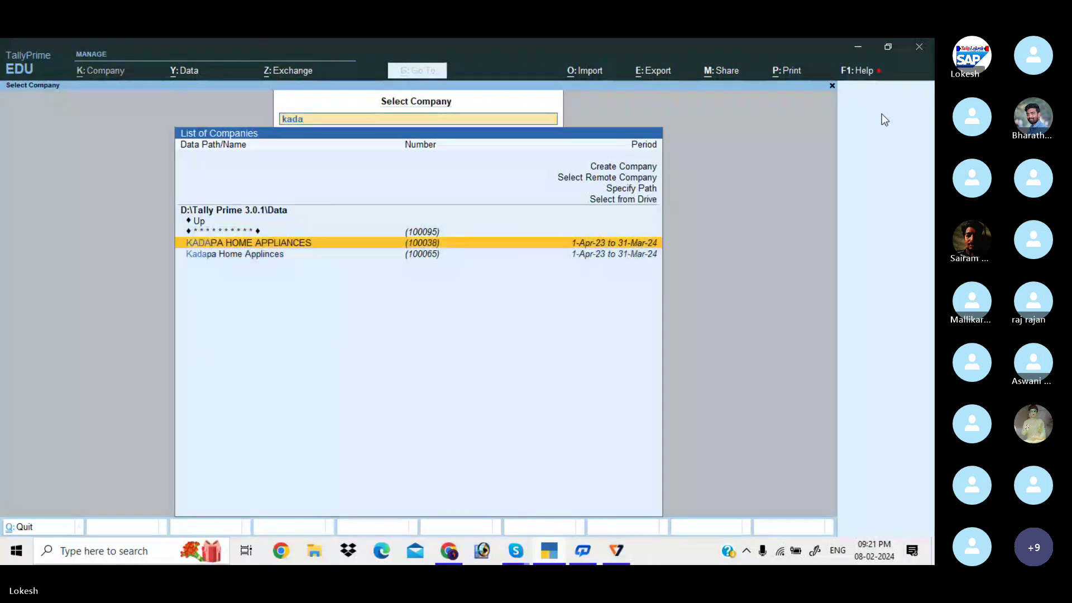
{"action": "key", "text": "Return"}
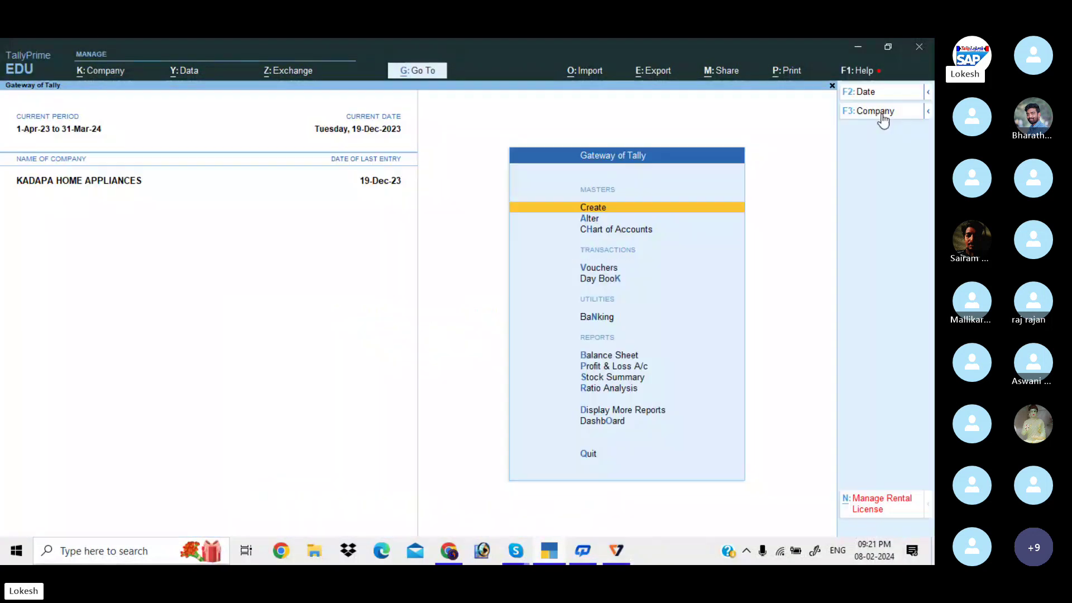
Start a new sales voucher in KADAPA HOME APPLIANCES dated 1-Apr-23
{"action": "key", "text": "Down"}
{"action": "key", "text": "Down"}
{"action": "key", "text": "Down"}
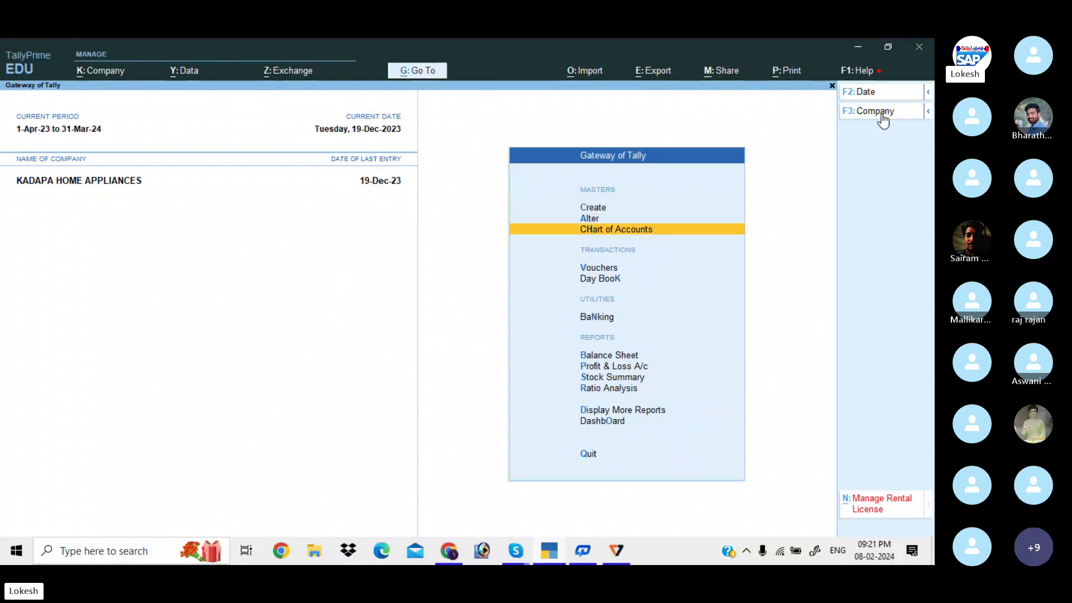
{"action": "key", "text": "Return"}
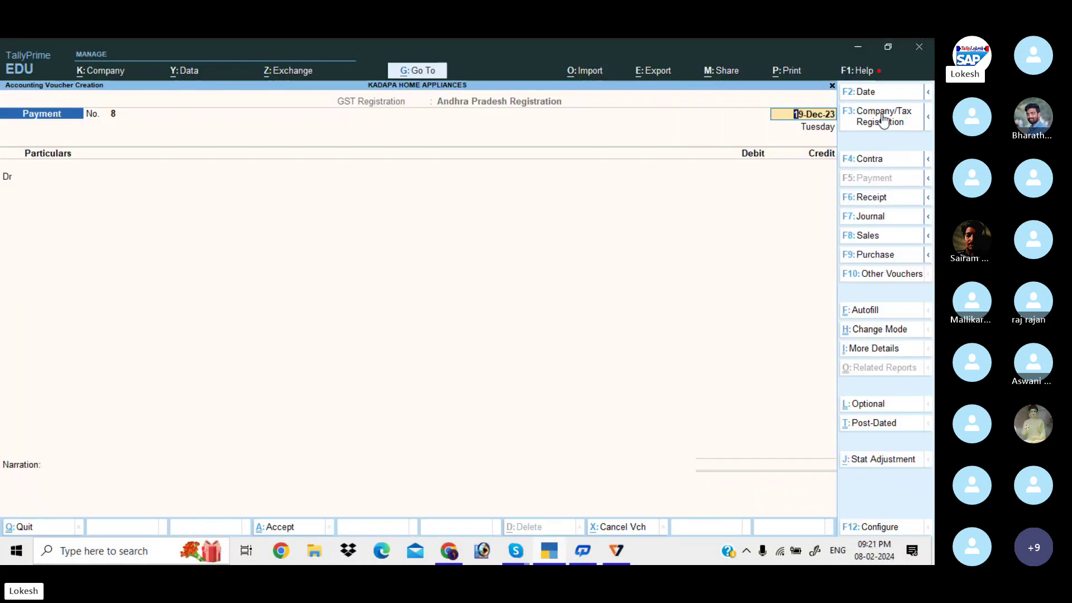
{"action": "left_click", "coordinate": [879, 241]}
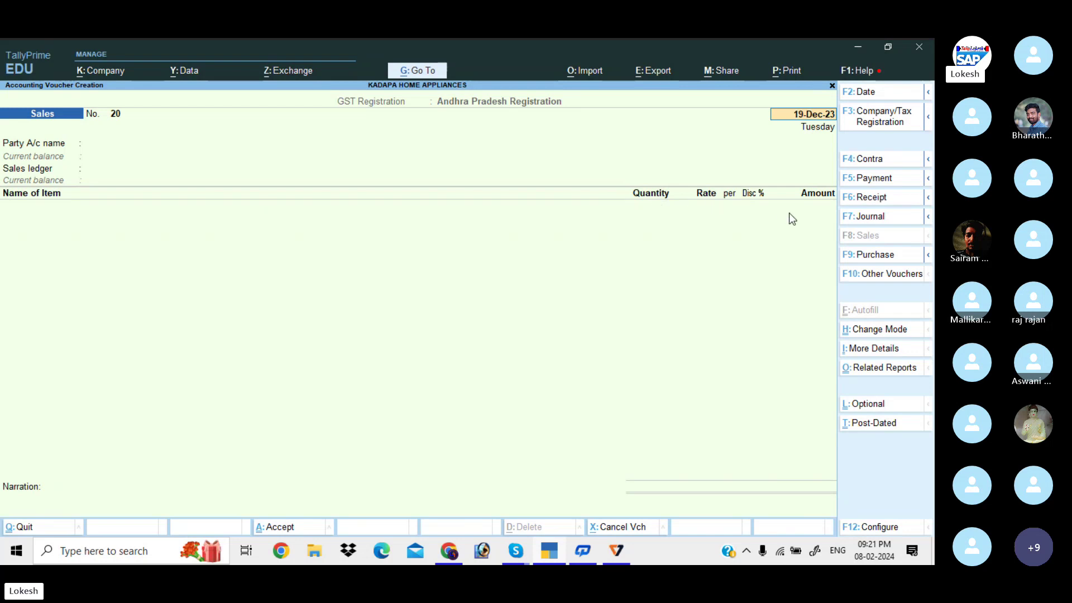
{"action": "type", "text": "1-"}
{"action": "key", "text": "Return"}
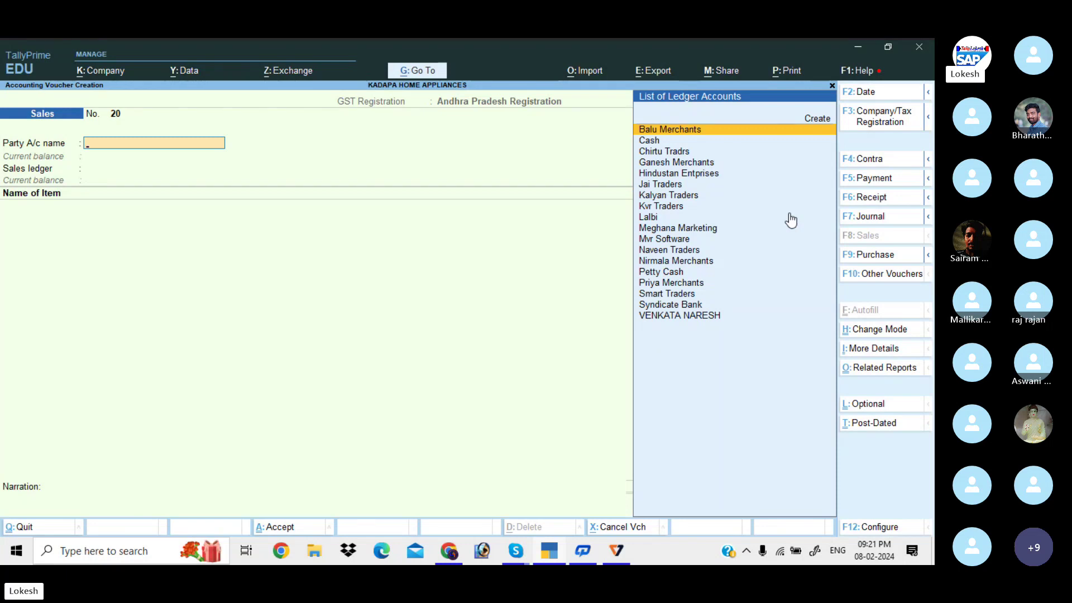
From the voucher's party field, start a new ledger named Komali Merchants and place it under Sundry Debtors
{"action": "key", "text": "alt+c"}
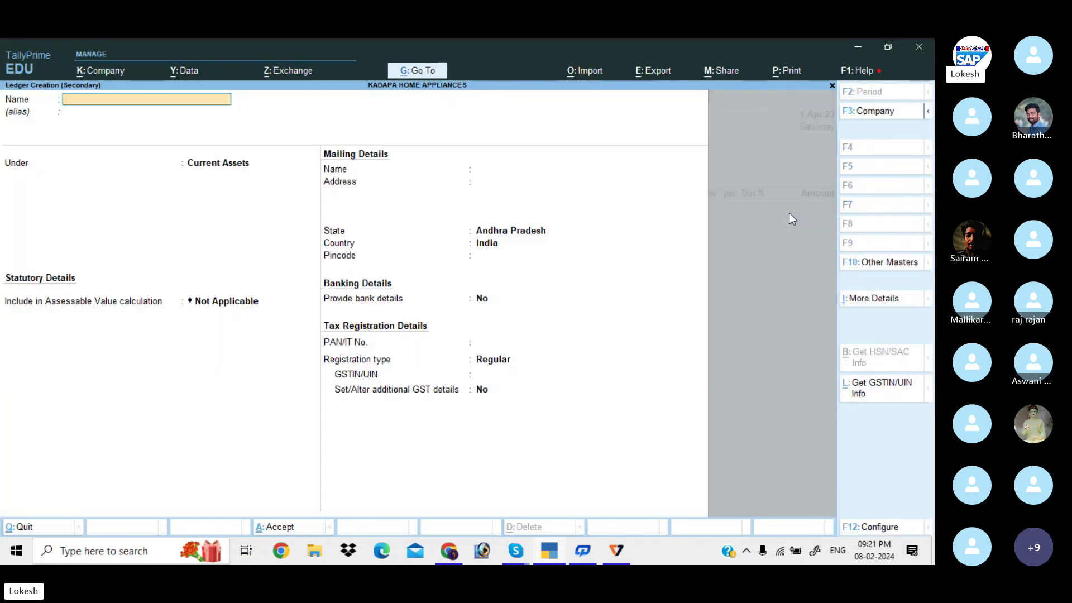
{"action": "type", "text": "Koa"}
{"action": "key", "text": "BackSpace"}
{"action": "type", "text": "mali"}
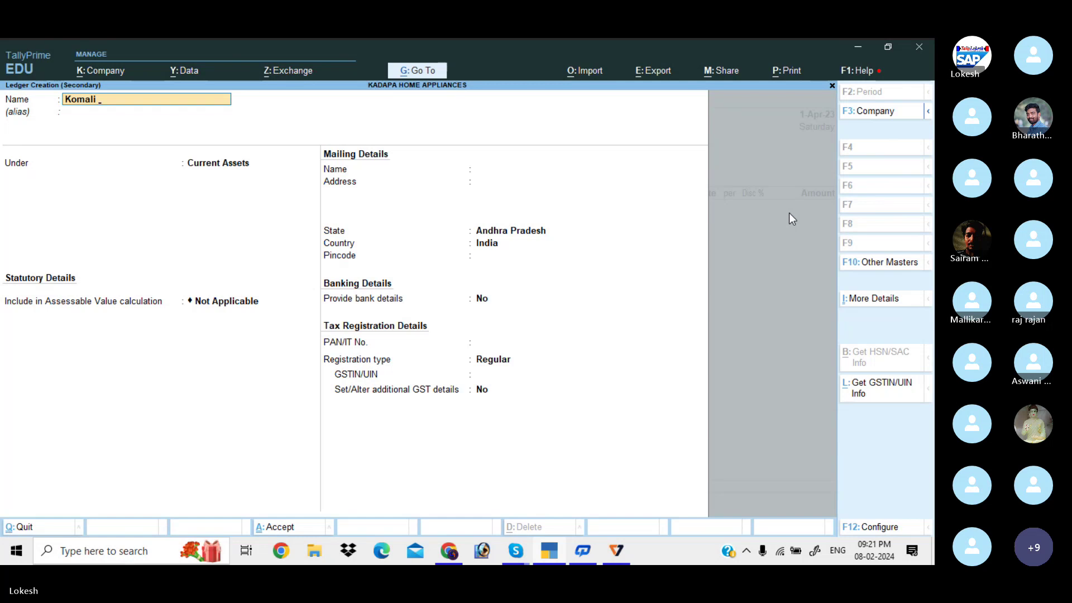
{"action": "type", "text": " Merchants"}
{"action": "key", "text": "Return"}
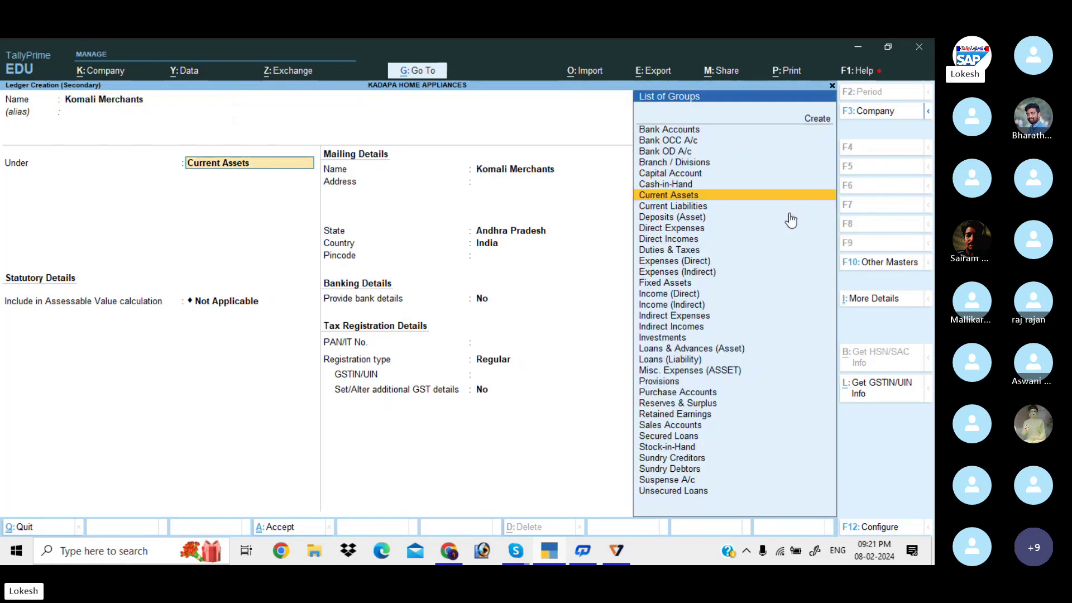
{"action": "type", "text": "Sun"}
{"action": "key", "text": "Down"}
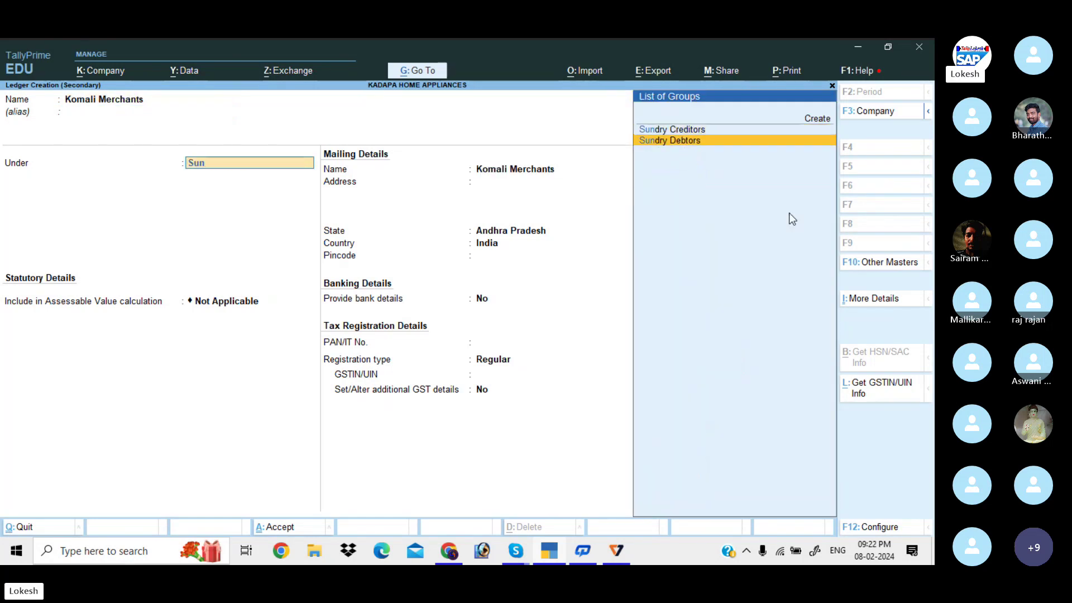
{"action": "key", "text": "Return"}
Keep the ledger's mailing and banking defaults and Regular registration type, and enter 37 as its GSTIN/UIN
{"action": "key", "text": "Return"}
{"action": "key", "text": "Return"}
{"action": "key", "text": "Return"}
{"action": "key", "text": "Return"}
{"action": "key", "text": "Return"}
{"action": "key", "text": "Return"}
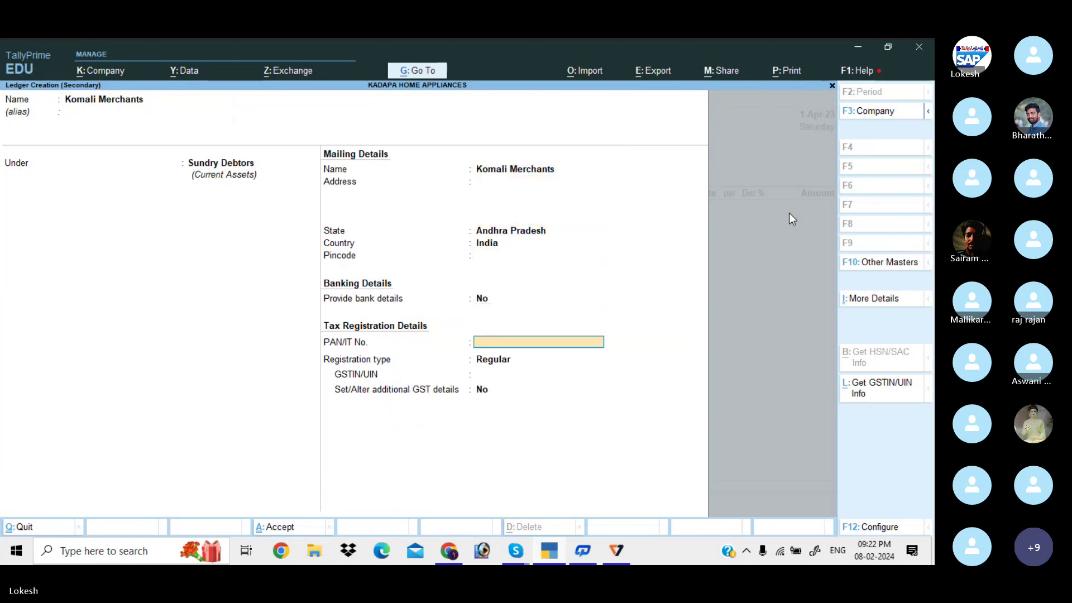
{"action": "key", "text": "Return"}
{"action": "key", "text": "Return"}
{"action": "type", "text": "37"}
{"action": "key", "text": "Return"}
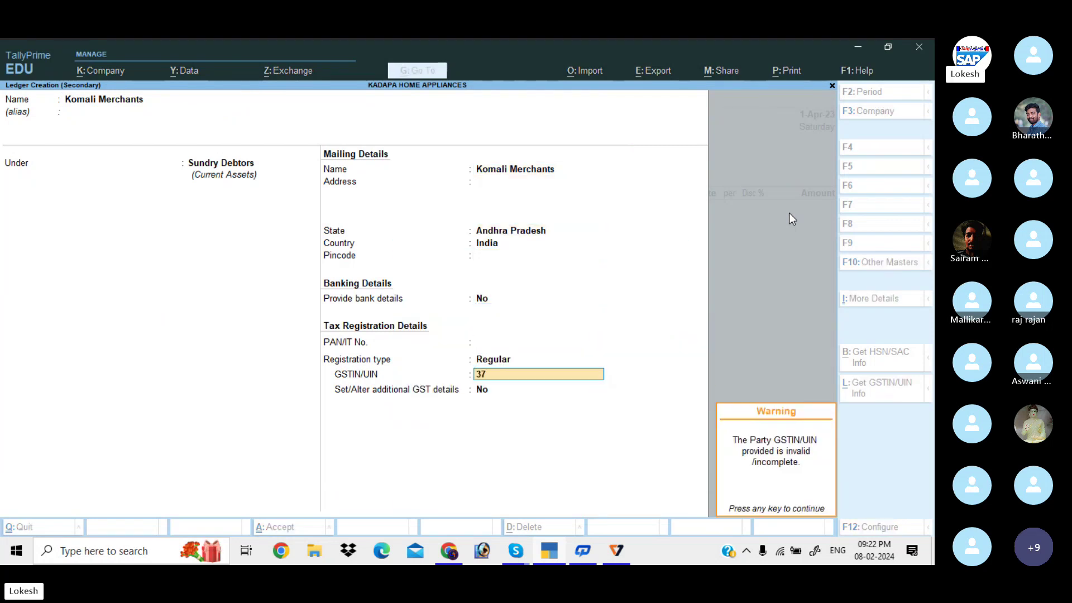
{"action": "key", "text": "Return"}
Save the Komali Merchants ledger and accept its party details in the voucher, using the Sales ledger
{"action": "key", "text": "ctrl"}
{"action": "key", "text": "ctrl+a"}
{"action": "key", "text": "ctrl+a"}
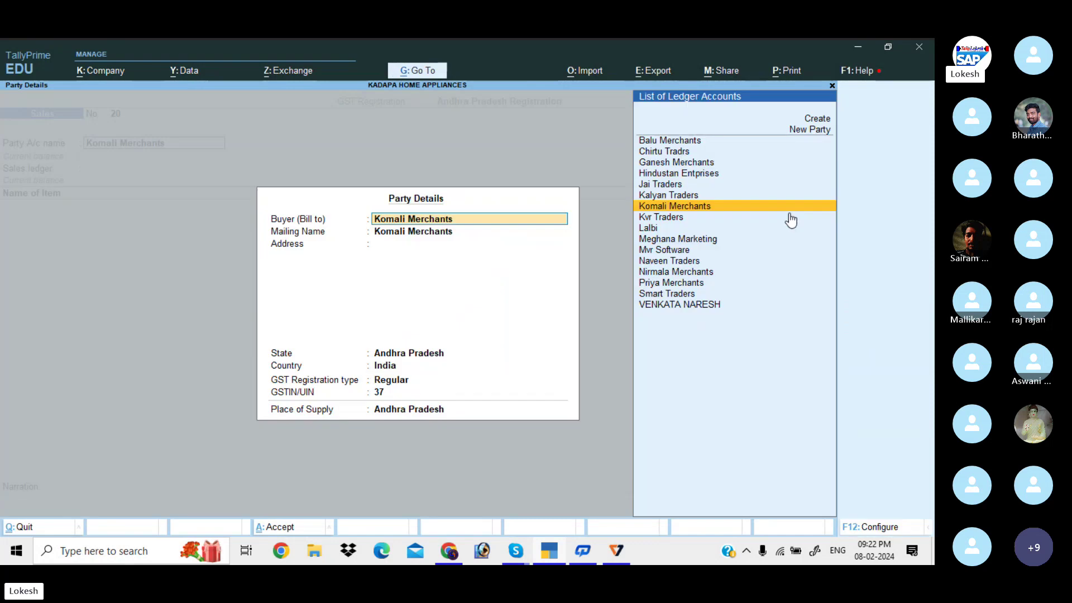
{"action": "key", "text": "ctrl+a"}
{"action": "key", "text": "Return"}
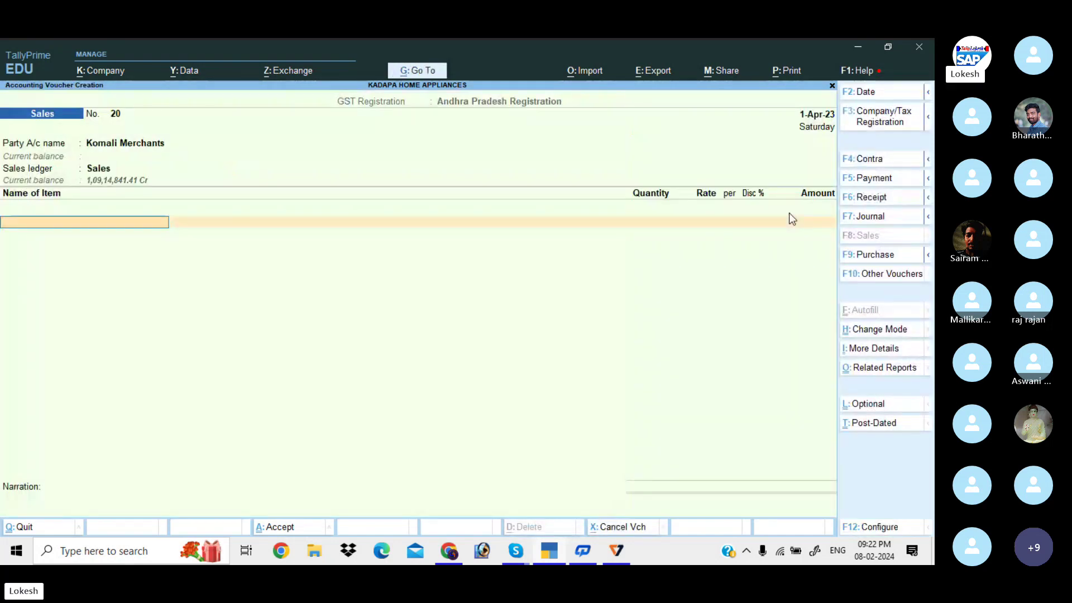
Add the stock item Dell Laptop to the sales voucher with a quantity of 1 nos
{"action": "key", "text": "Down"}
{"action": "key", "text": "Down"}
{"action": "key", "text": "Down"}
{"action": "key", "text": "Down"}
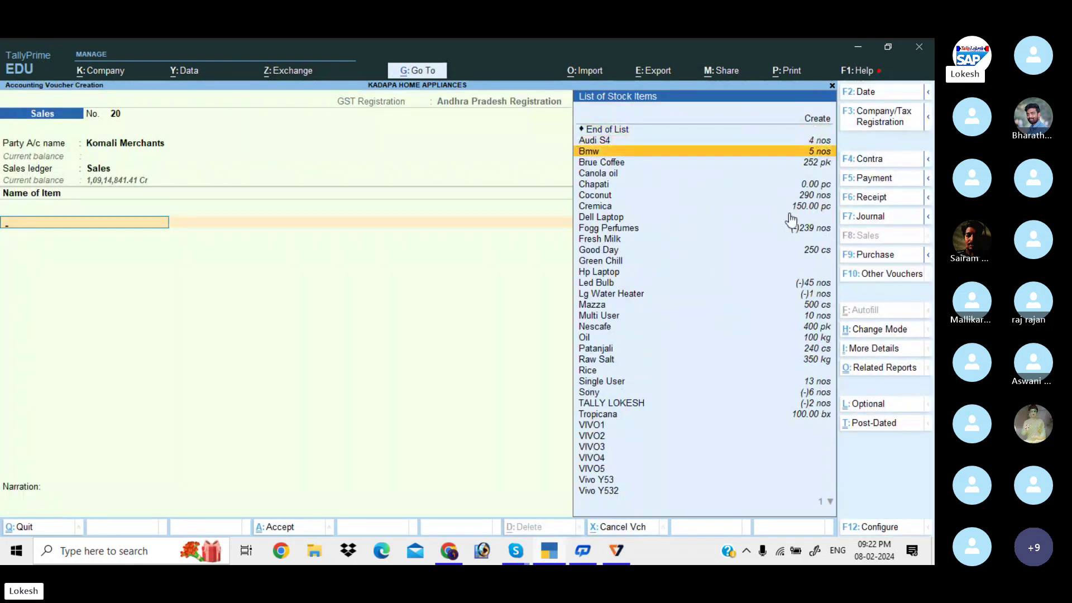
{"action": "key", "text": "Down"}
{"action": "key", "text": "Down"}
{"action": "key", "text": "Down"}
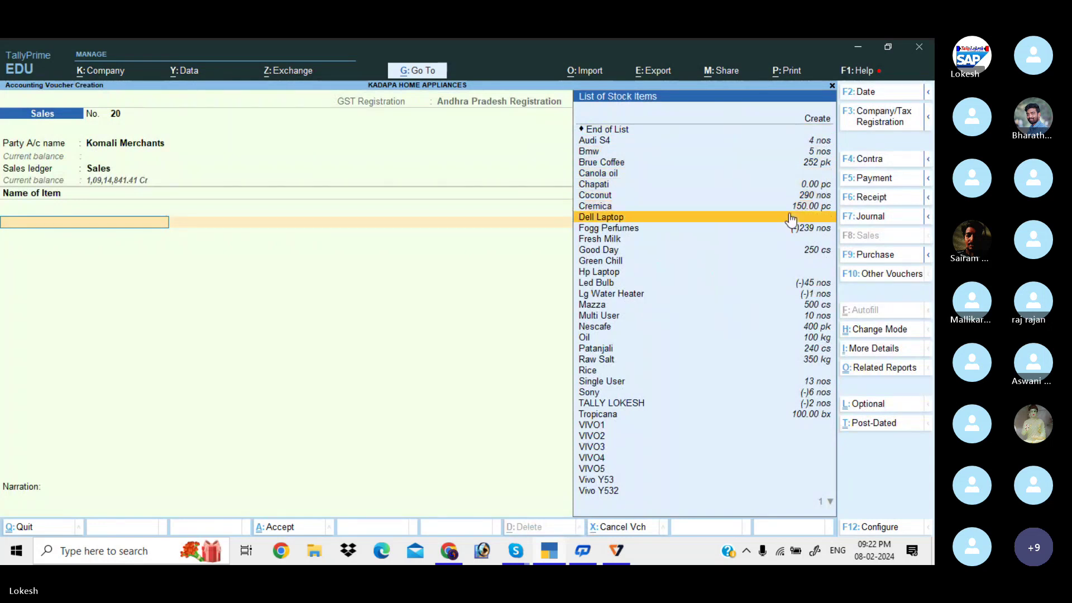
{"action": "key", "text": "Return"}
{"action": "type", "text": "1"}
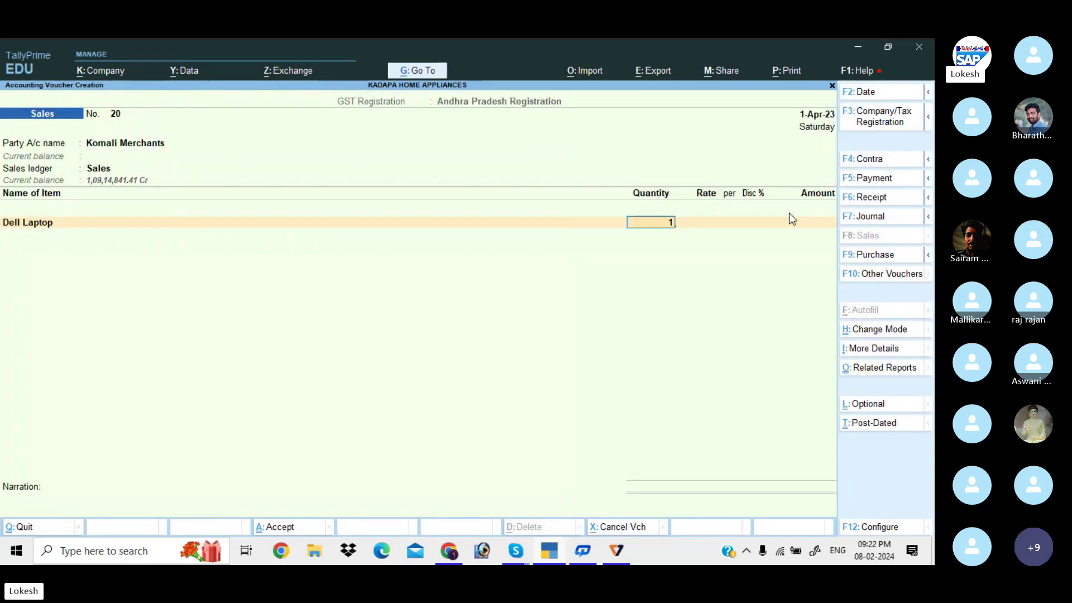
{"action": "key", "text": "Return"}
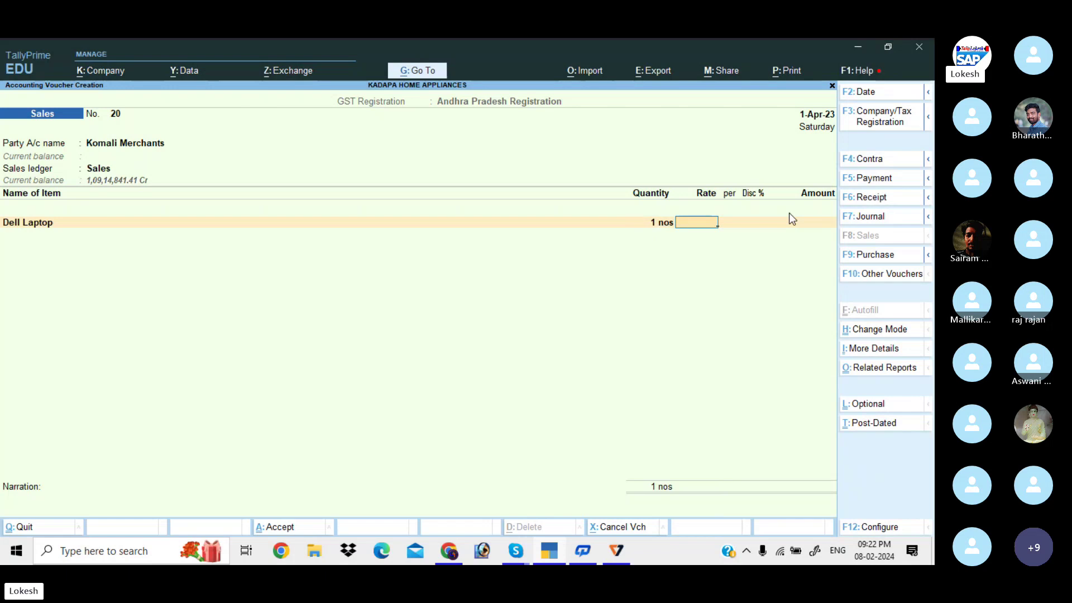
Set the Dell Laptop rate to 500 per nos and leave its discount blank
{"action": "type", "text": "500"}
{"action": "key", "text": "Return"}
{"action": "key", "text": "Return"}
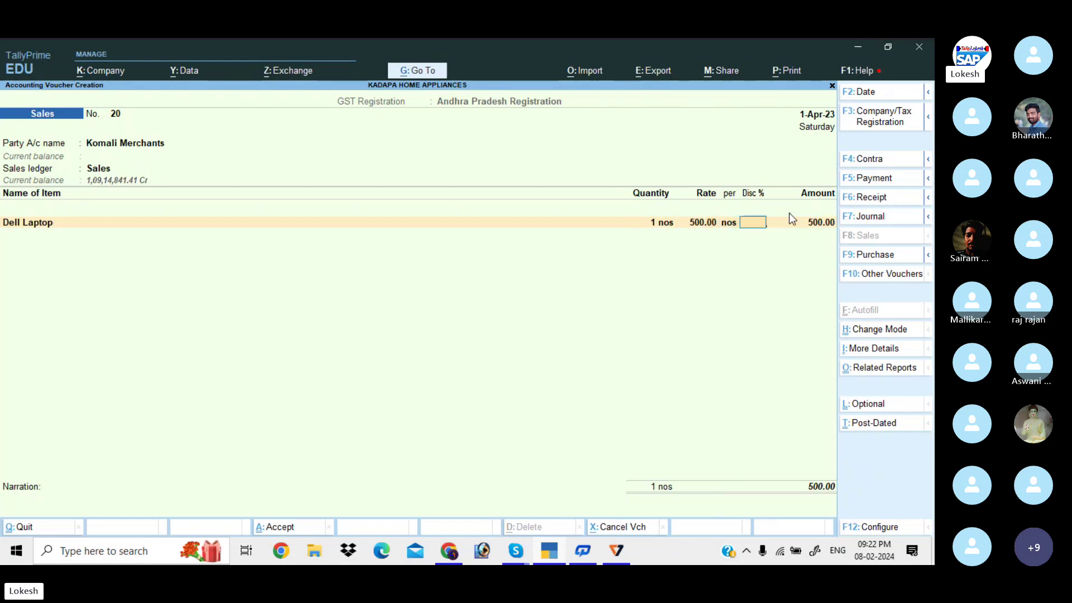
{"action": "key", "text": "Return"}
{"action": "key", "text": "Return"}
End the item list and add the CGST and SGST tax ledgers to the voucher
{"action": "key", "text": "Return"}
{"action": "key", "text": "Return"}
{"action": "type", "text": "c"}
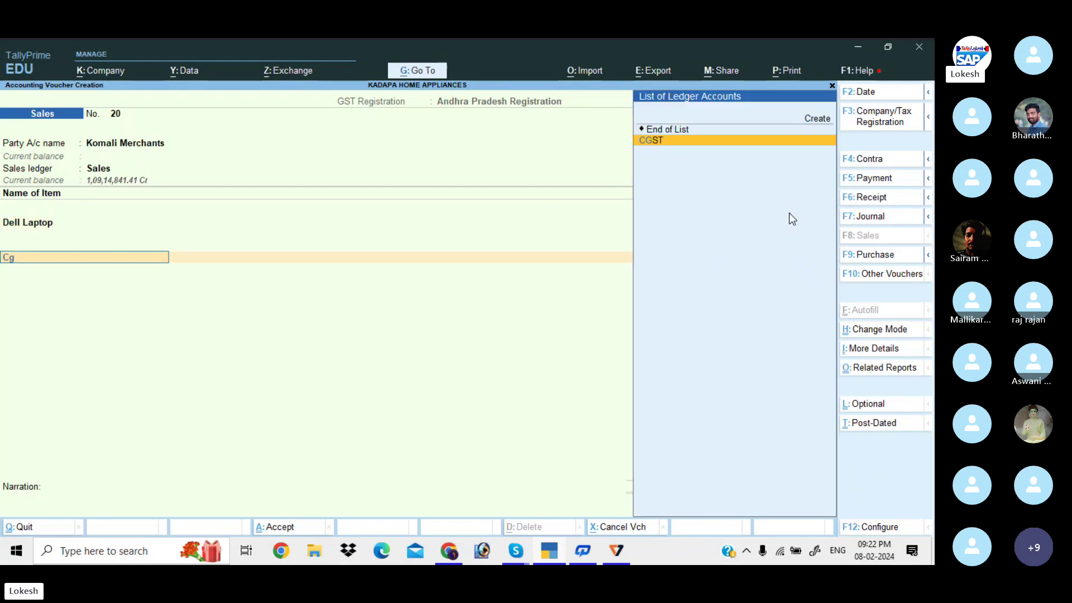
{"action": "key", "text": "Return"}
{"action": "key", "text": "Return"}
{"action": "type", "text": "s"}
{"action": "key", "text": "Return"}
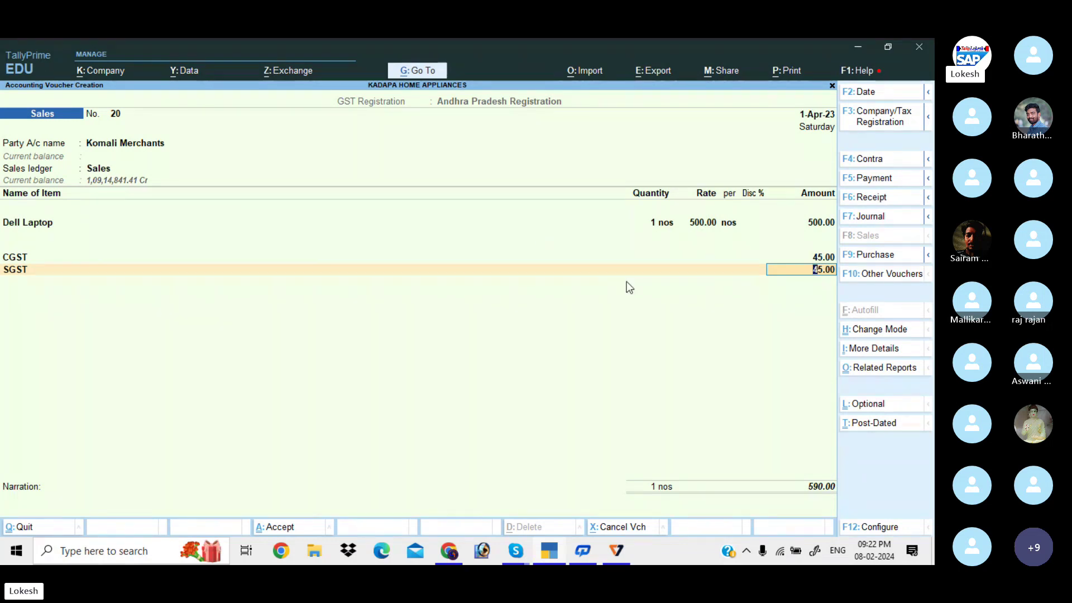
Review the detailed GST - Tax Analysis report for the voucher and return to the entry
{"action": "left_click", "coordinate": [883, 370]}
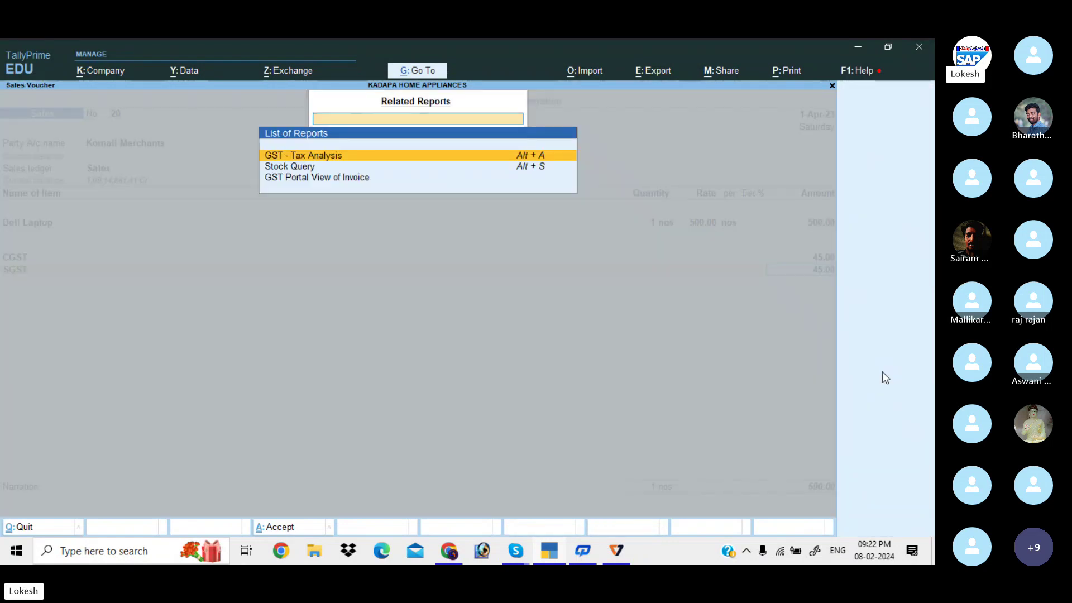
{"action": "key", "text": "Return"}
{"action": "key", "text": "alt+F5"}
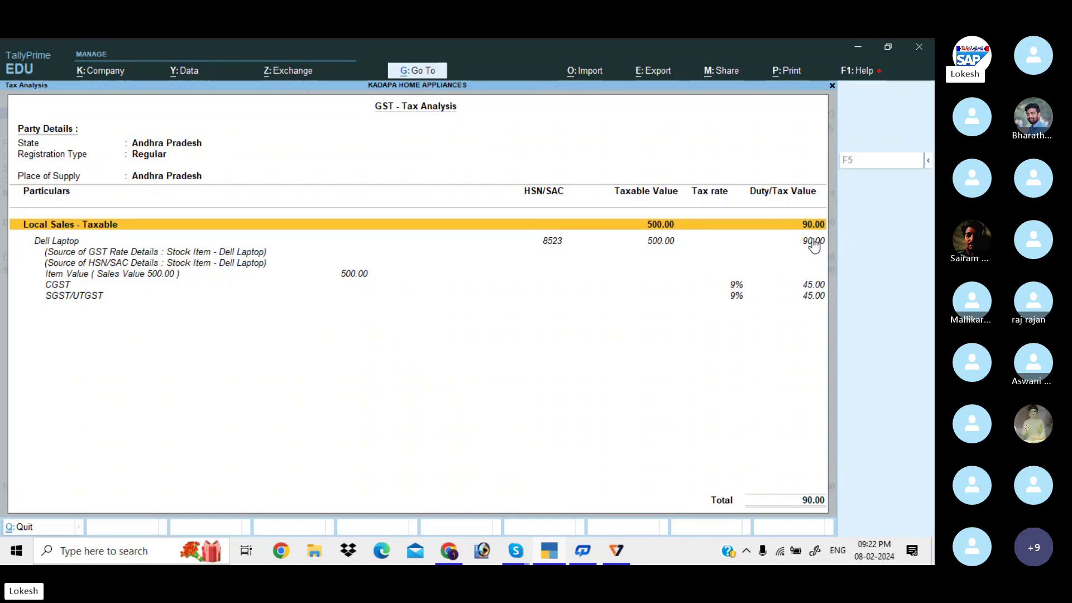
{"action": "key", "text": "Escape"}
Accept the SGST amount, leave the narration blank and save the sales voucher
{"action": "key", "text": "Return"}
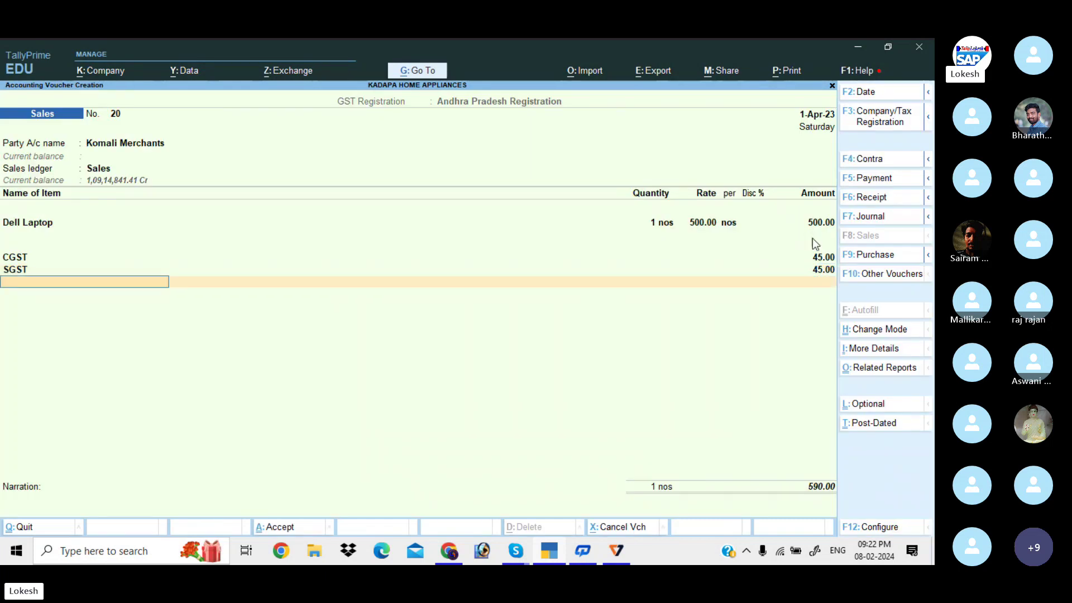
{"action": "key", "text": "Return"}
{"action": "key", "text": "Return"}
{"action": "key", "text": "Return"}
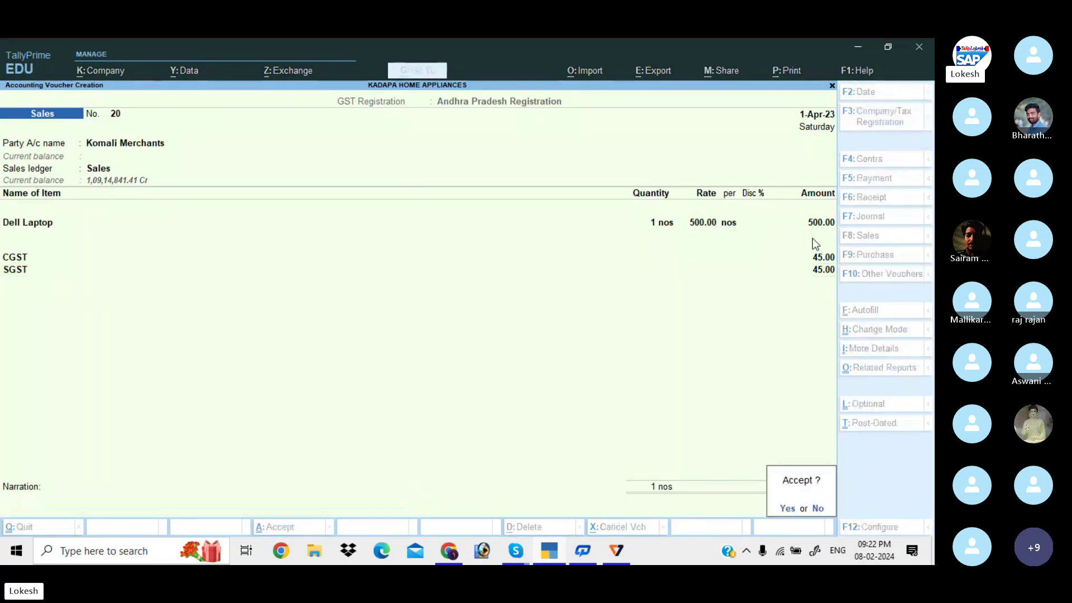
{"action": "key", "text": "Return"}
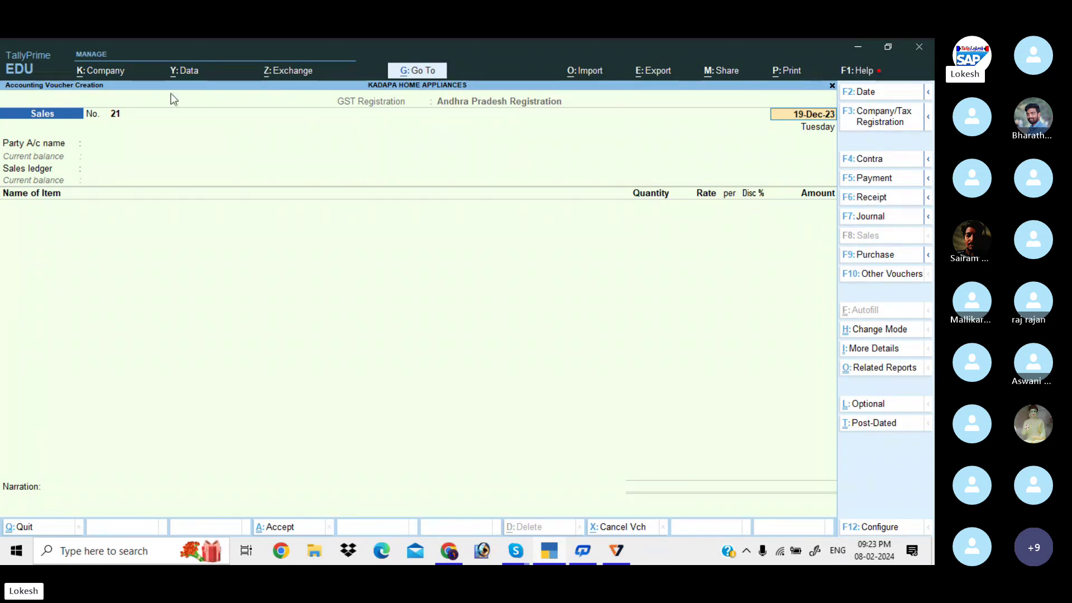
Turn off the discount column in invoices in the company features and save the change
{"action": "left_click", "coordinate": [115, 71]}
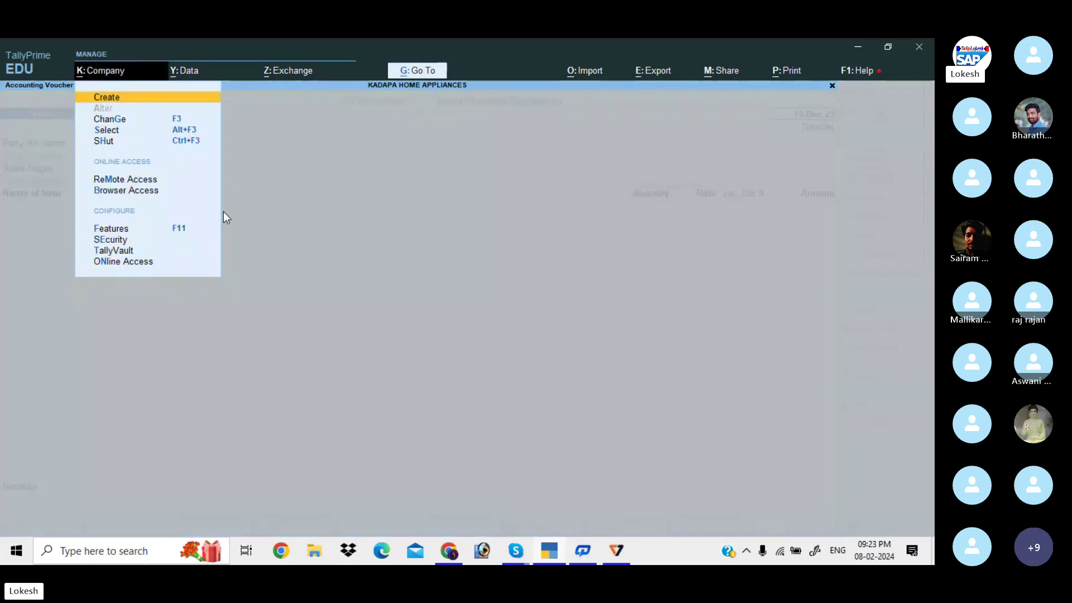
{"action": "left_click", "coordinate": [178, 233]}
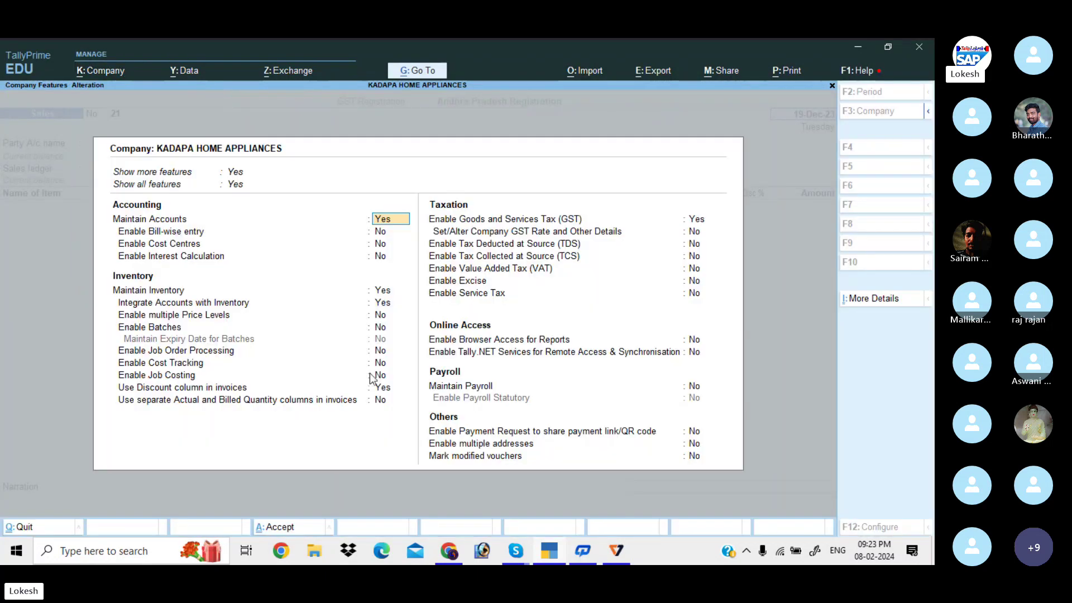
{"action": "left_click", "coordinate": [393, 388]}
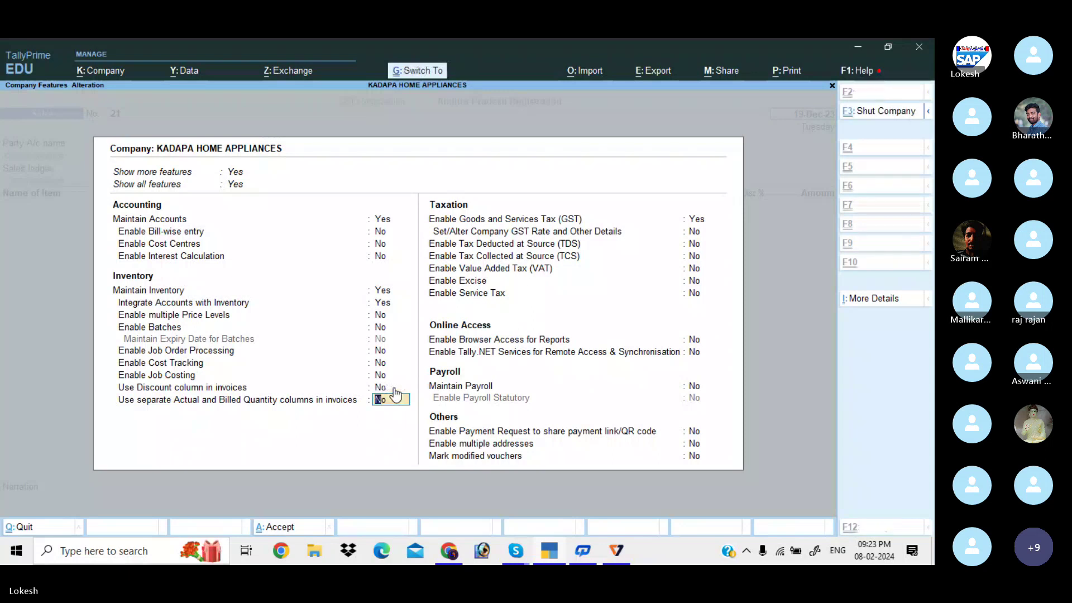
{"action": "key", "text": "ctrl+a"}
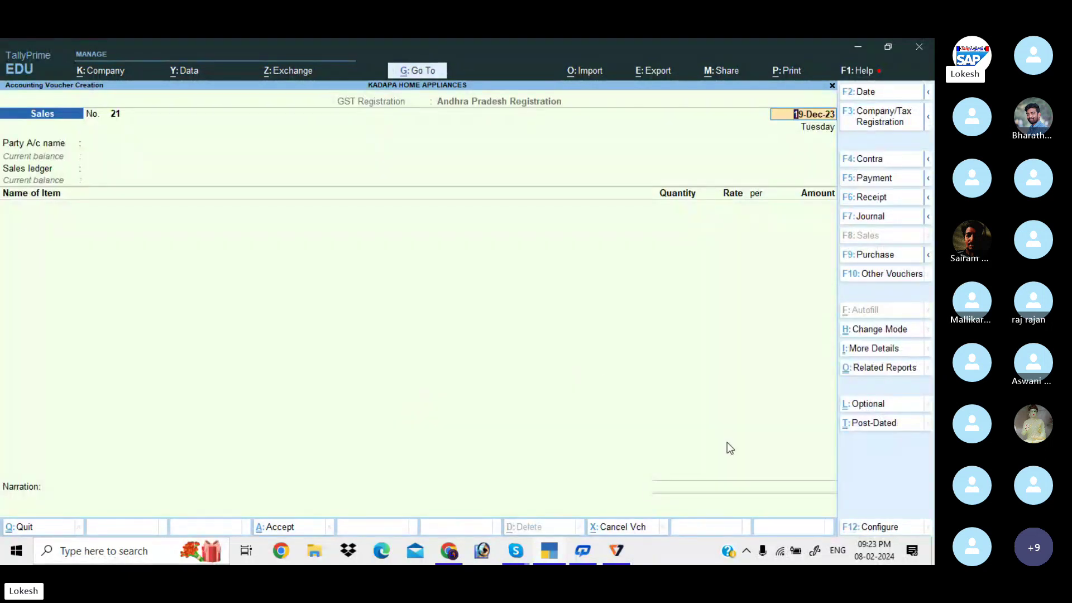
Enable the rate inclusive of tax for stock items in the voucher configuration, leaving the GST and e-Way Bill options as they are
{"action": "left_click", "coordinate": [874, 530]}
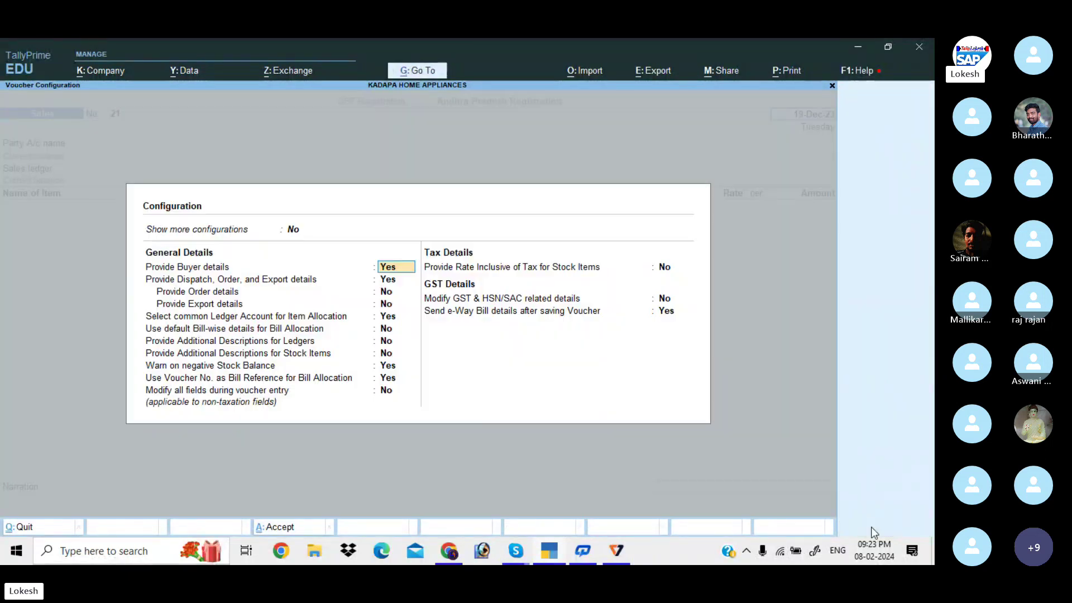
{"action": "left_click", "coordinate": [664, 272]}
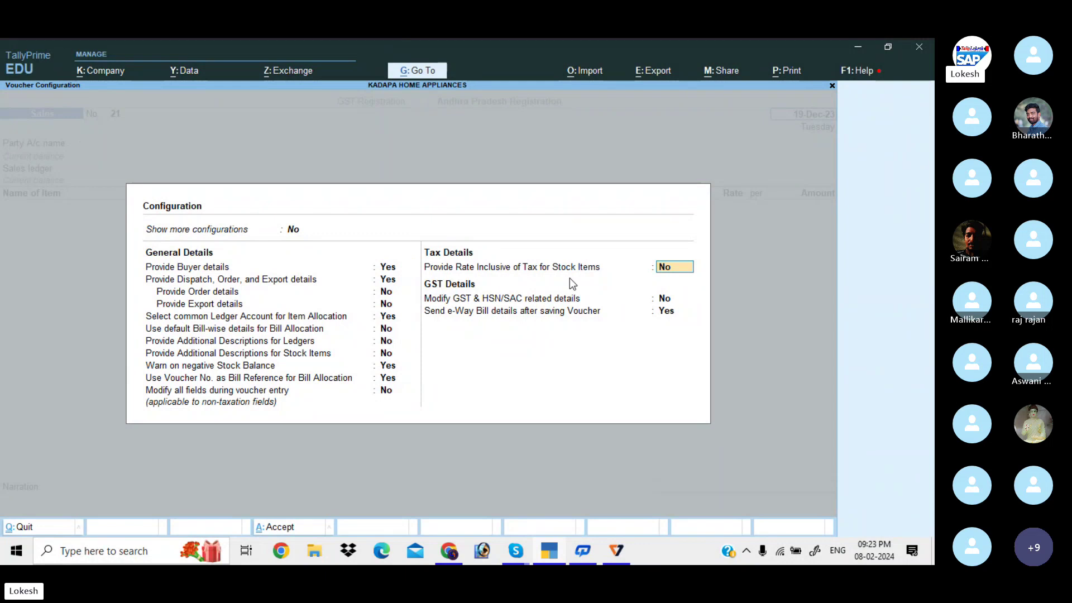
{"action": "key", "text": "y"}
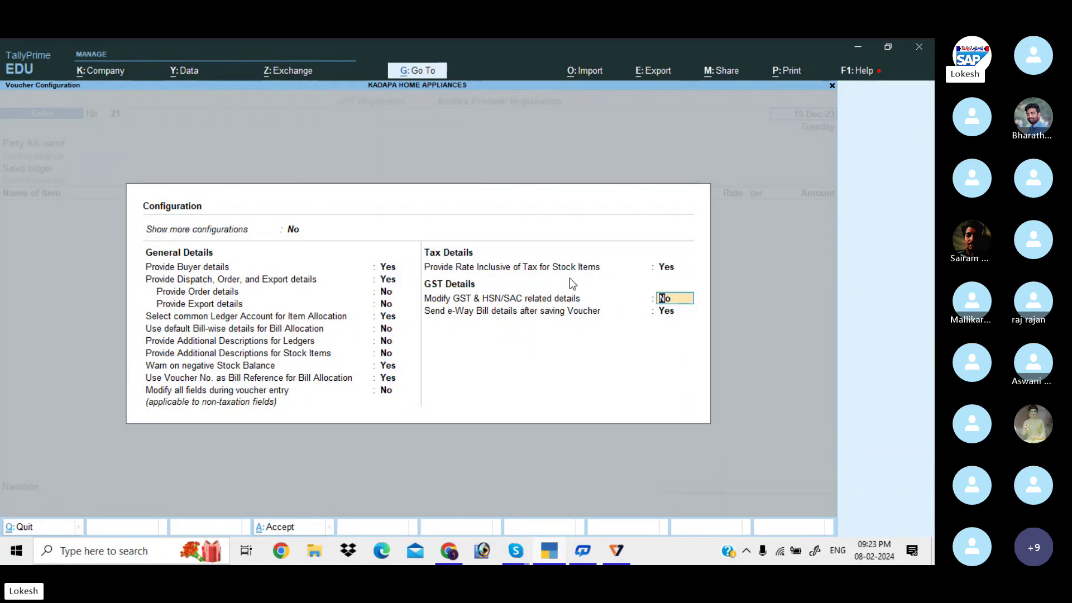
{"action": "key", "text": "Return"}
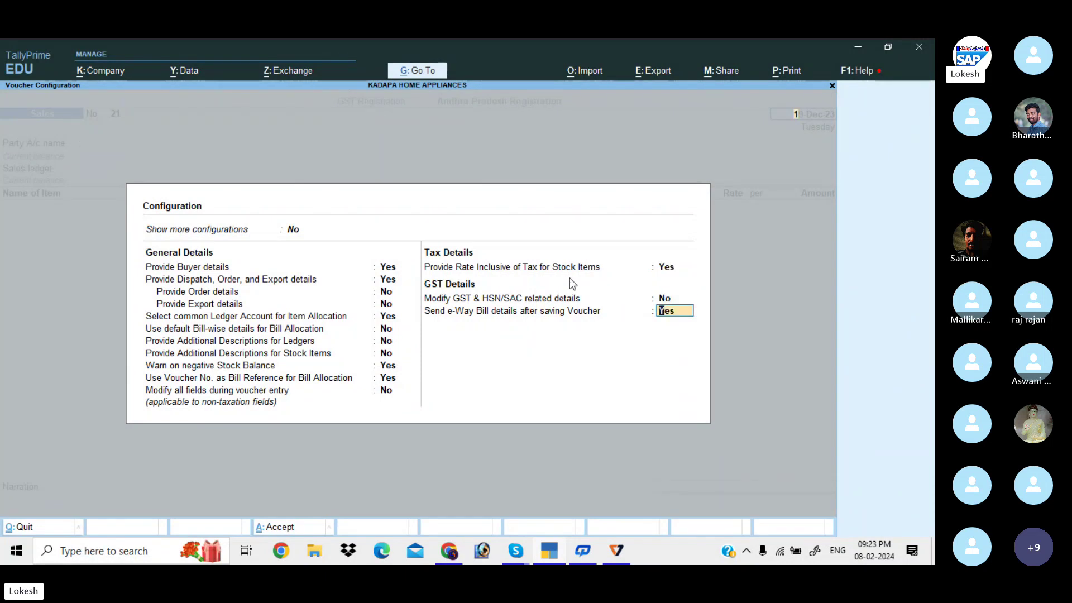
{"action": "key", "text": "Return"}
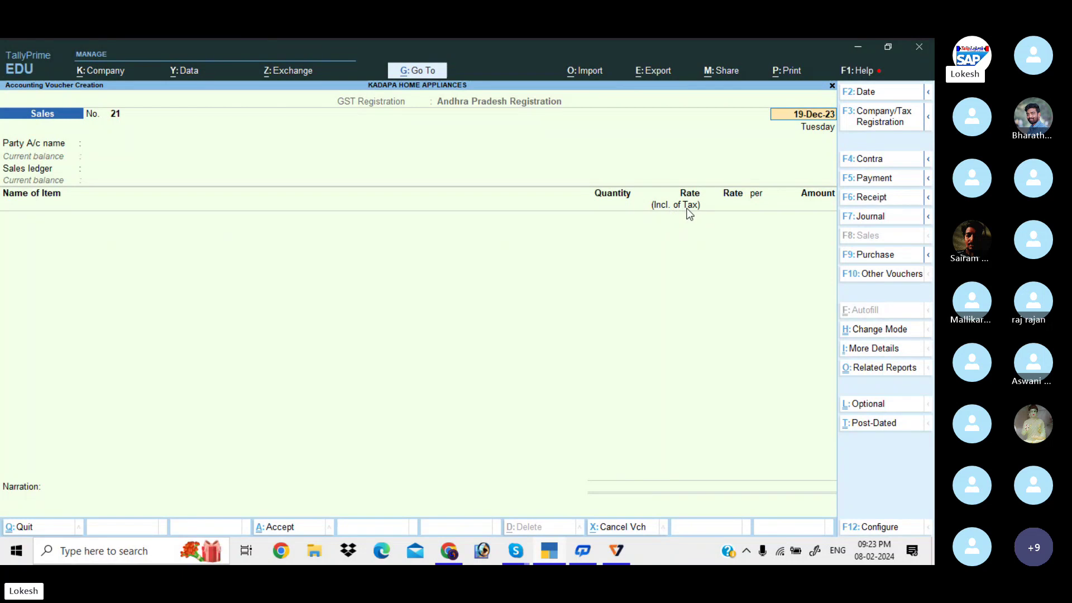
Date the sales voucher 1-4, choose Komali Merchants as the party and accept the dispatch and party details without additions
{"action": "key", "text": "BackSpace"}
{"action": "type", "text": "1-4"}
{"action": "key", "text": "Return"}
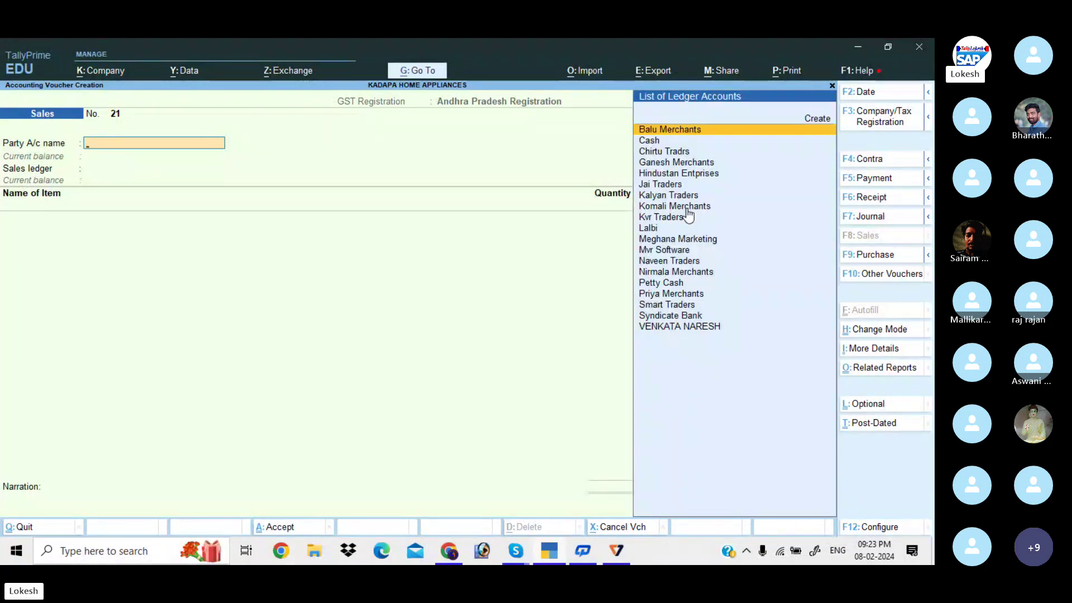
{"action": "type", "text": "K"}
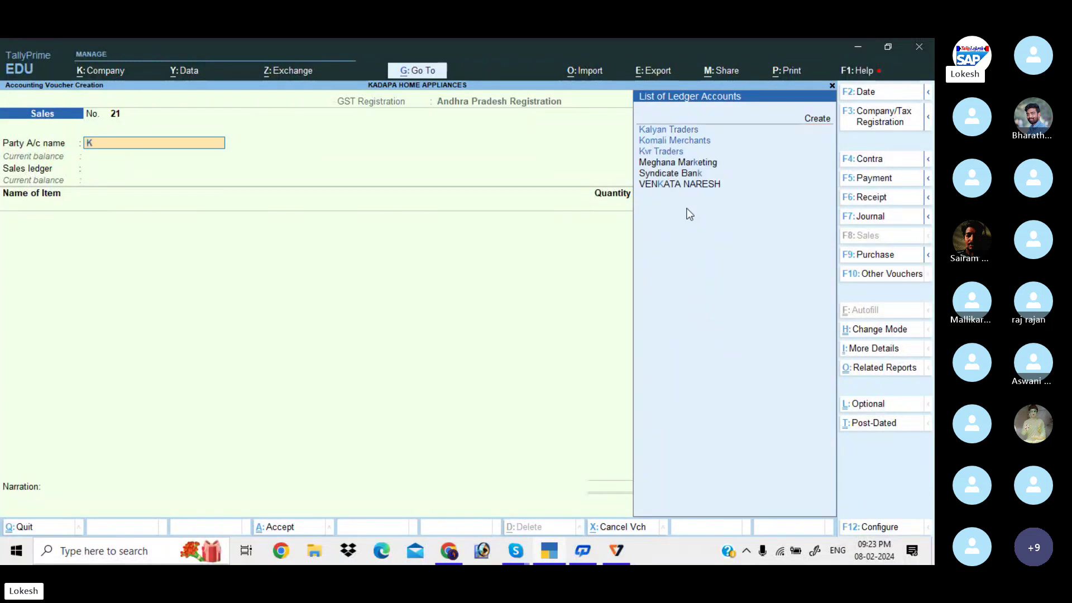
{"action": "key", "text": "Down"}
{"action": "key", "text": "Return"}
{"action": "key", "text": "Return"}
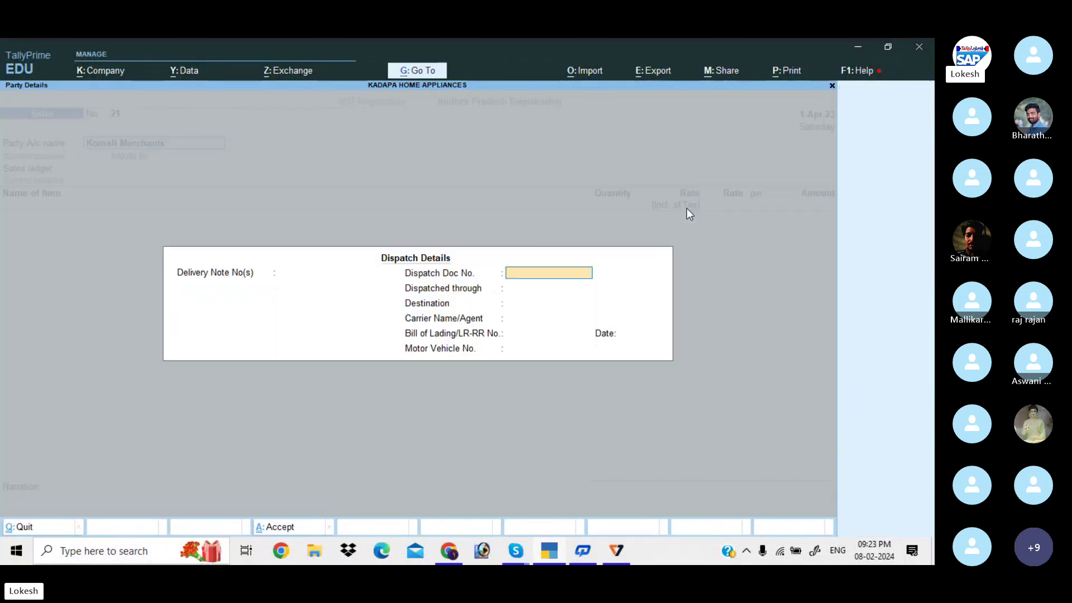
{"action": "key", "text": "ctrl+a"}
{"action": "key", "text": "Return"}
{"action": "key", "text": "Return"}
{"action": "key", "text": "Return"}
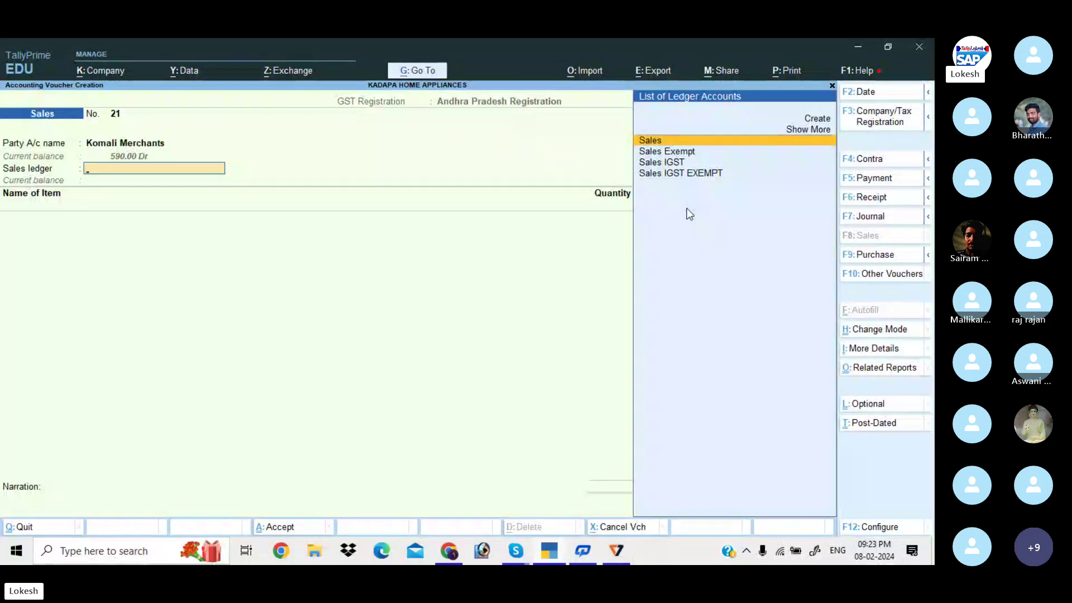
Select the Sales ledger and add the Dell Laptop item with a quantity of 1 nos
{"action": "key", "text": "Return"}
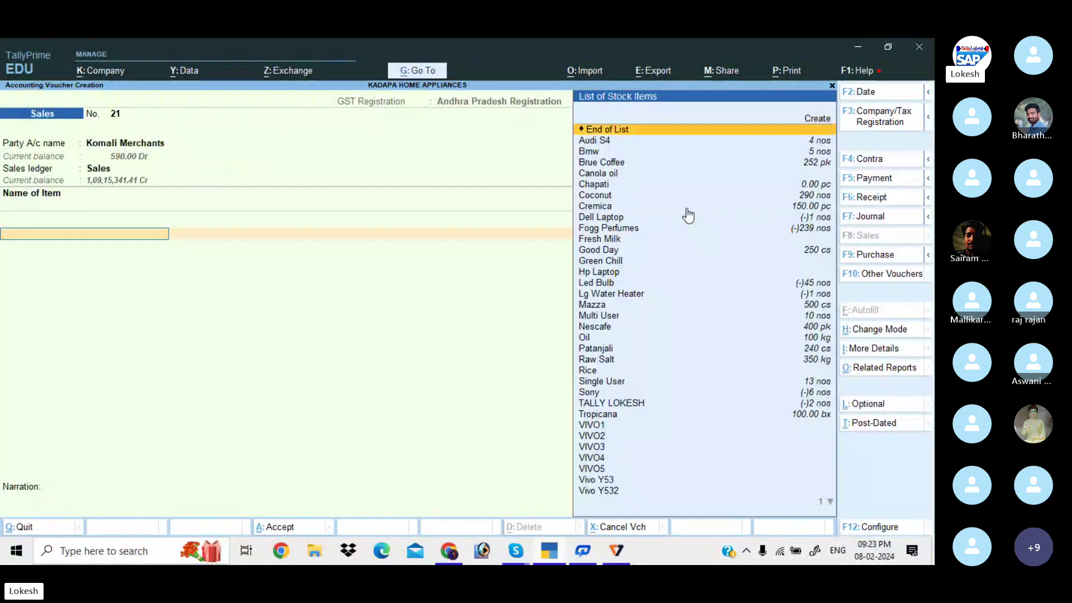
{"action": "type", "text": "De"}
{"action": "key", "text": "Return"}
{"action": "type", "text": "1"}
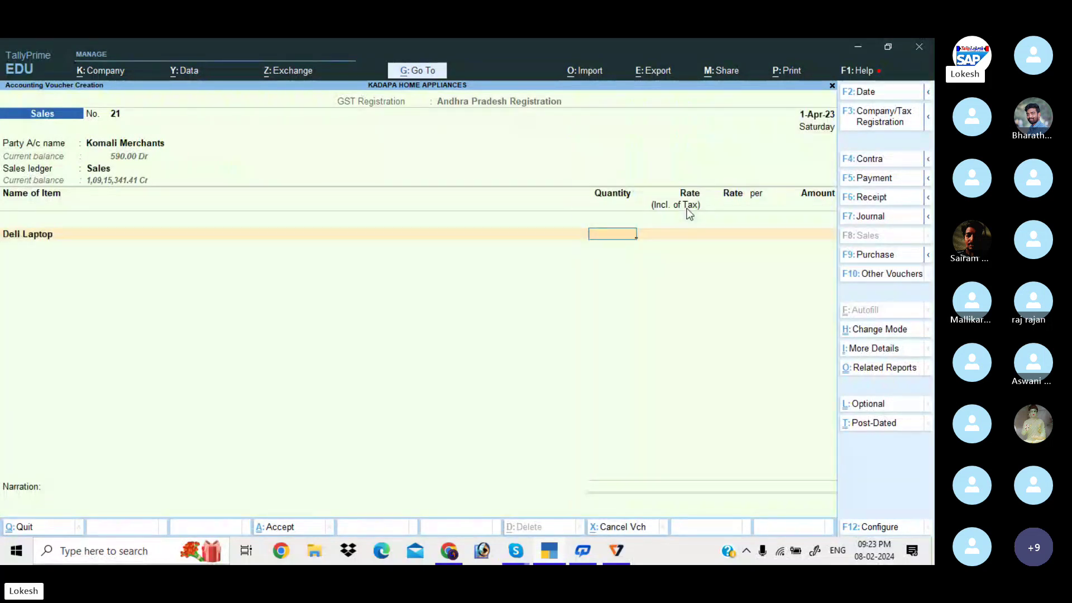
{"action": "key", "text": "Return"}
{"action": "key", "text": "Return"}
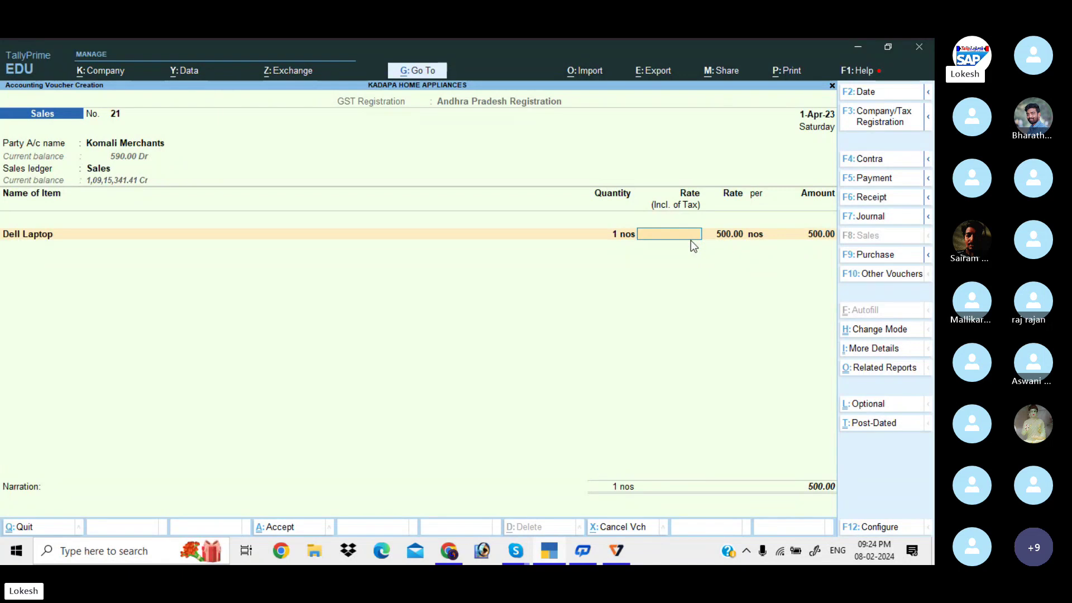
Set the Dell Laptop's tax-inclusive rate to 500, accept the remaining item values and end the item list
{"action": "type", "text": "500"}
{"action": "key", "text": "Return"}
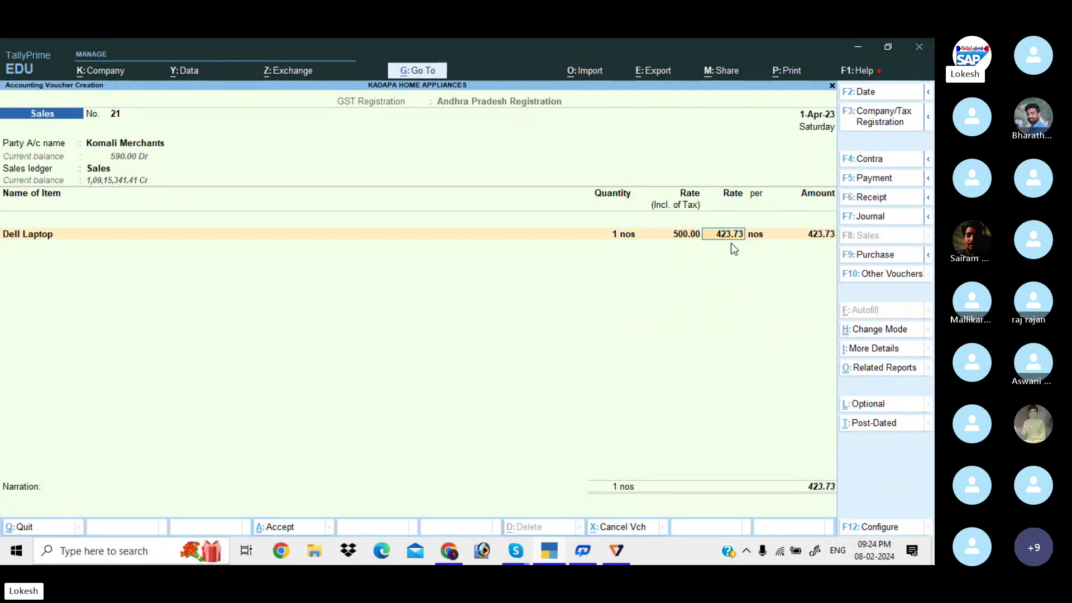
{"action": "key", "text": "Return"}
{"action": "key", "text": "Return"}
{"action": "key", "text": "Return"}
{"action": "key", "text": "Return"}
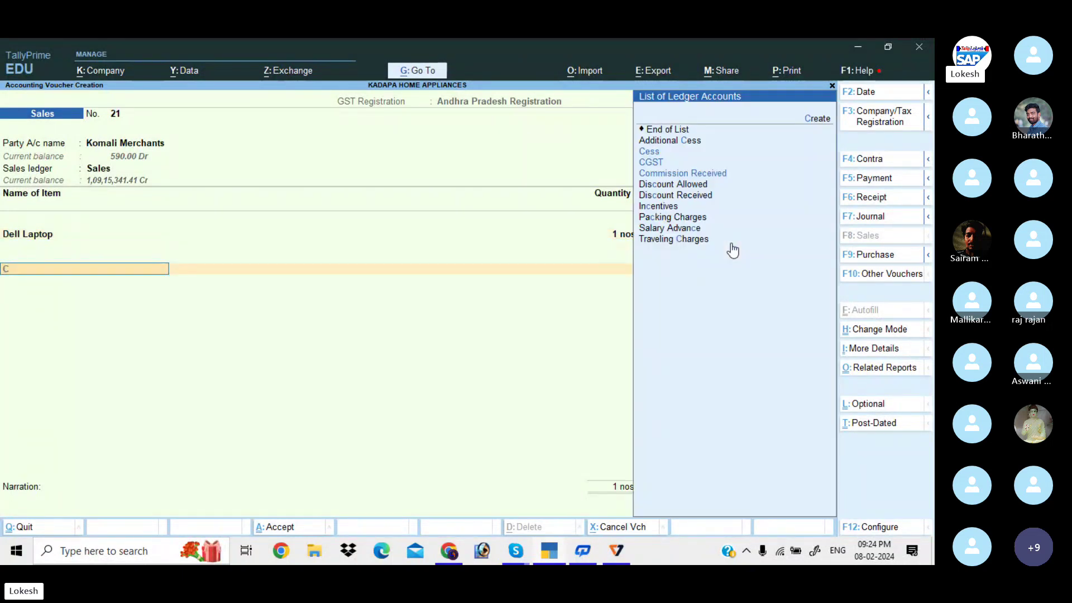
Add the CGST and SGST tax ledgers to the voucher with their calculated amounts
{"action": "type", "text": "cg"}
{"action": "key", "text": "Return"}
{"action": "key", "text": "Return"}
{"action": "type", "text": "sg"}
{"action": "key", "text": "Return"}
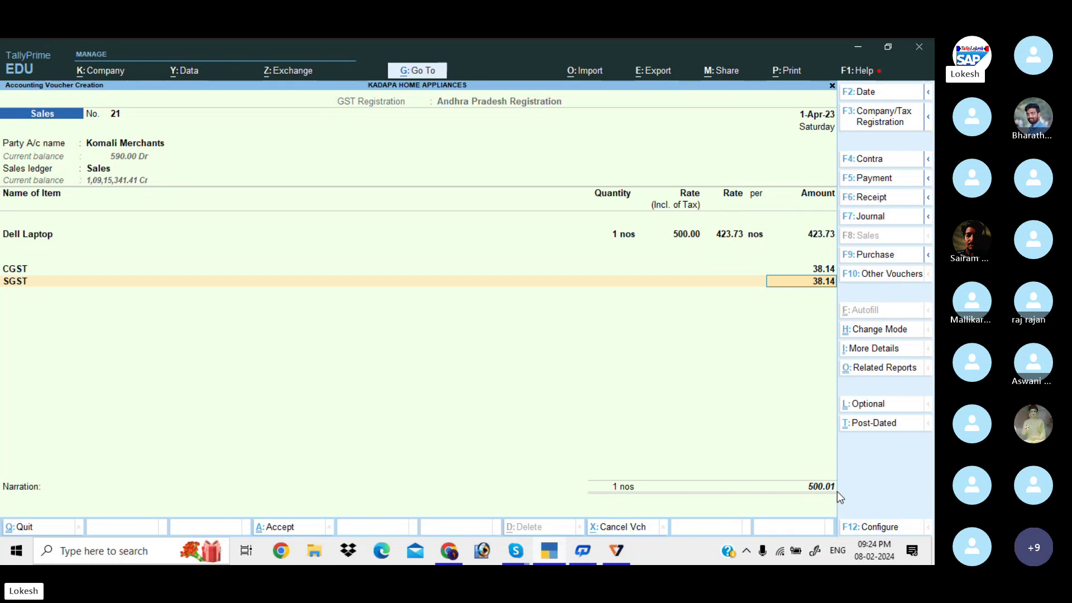
{"action": "key", "text": "Return"}
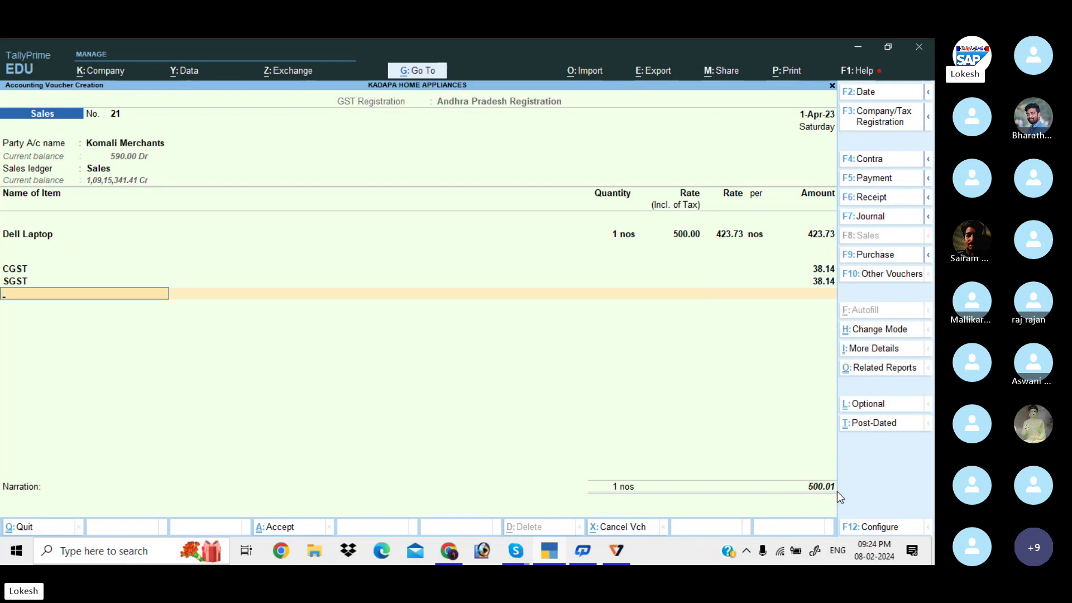
Start a new ledger from within the voucher, trying the name Round Off and settling on Round Off1
{"action": "key", "text": "alt+c"}
{"action": "type", "text": "Ro"}
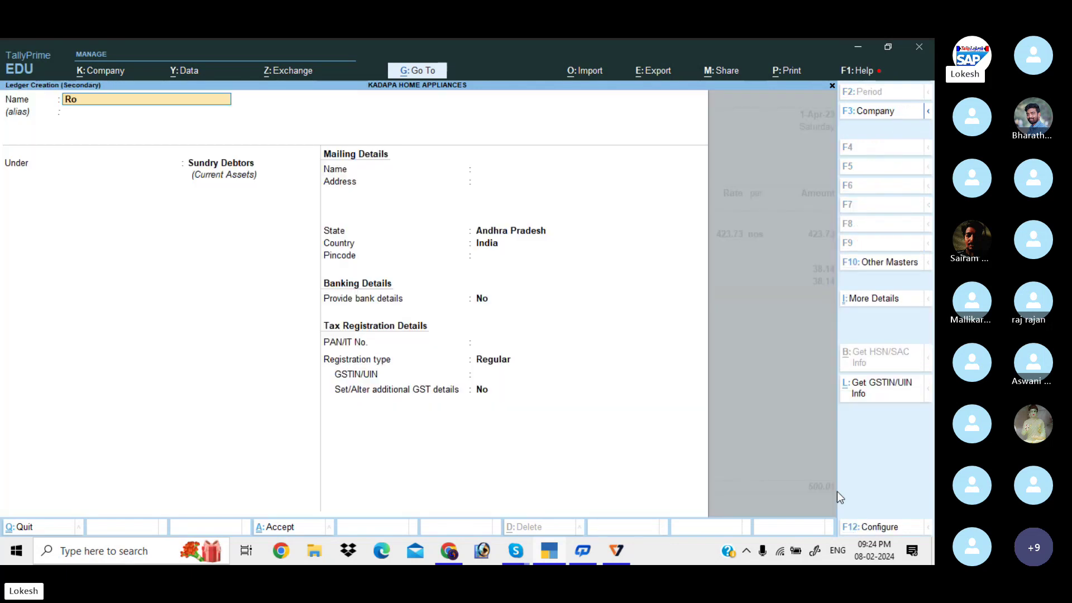
{"action": "type", "text": "j"}
{"action": "key", "text": "BackSpace"}
{"action": "type", "text": "und Off"}
{"action": "key", "text": "Return"}
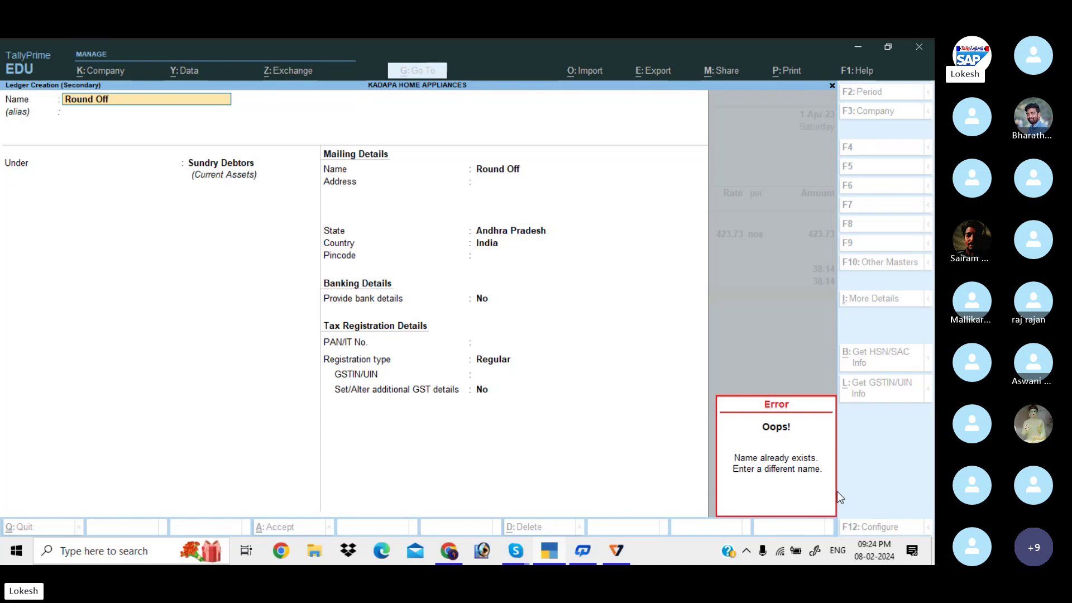
{"action": "type", "text": "1"}
{"action": "key", "text": "BackSpace"}
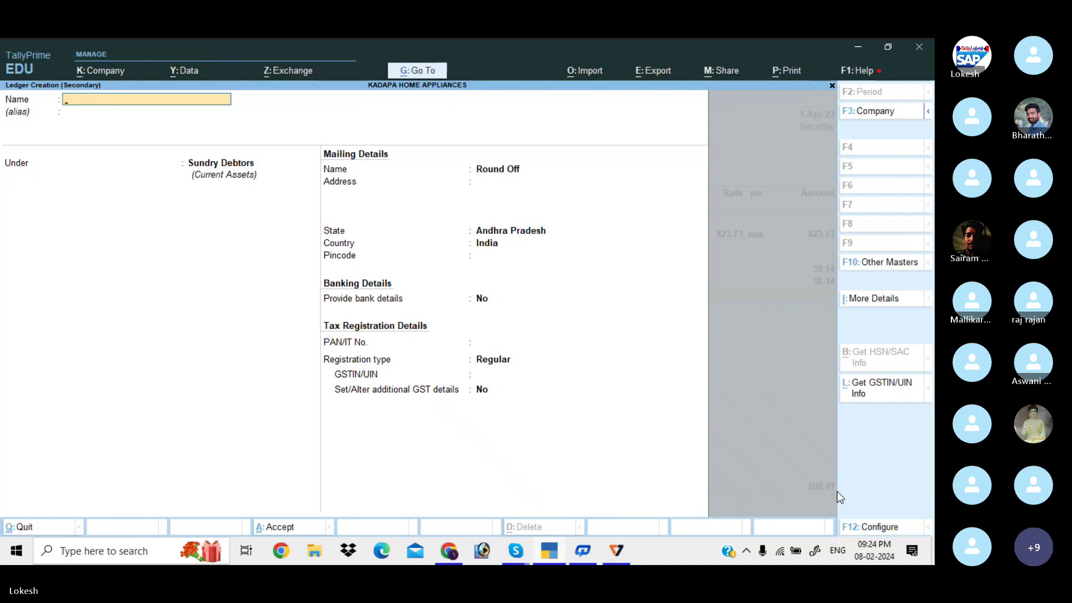
{"action": "type", "text": "Round off1"}
{"action": "key", "text": "Return"}
Place the Round Off1 ledger under Indirect Expenses with ledger type Not Applicable, save it and leave its rate blank in the voucher
{"action": "type", "text": "In"}
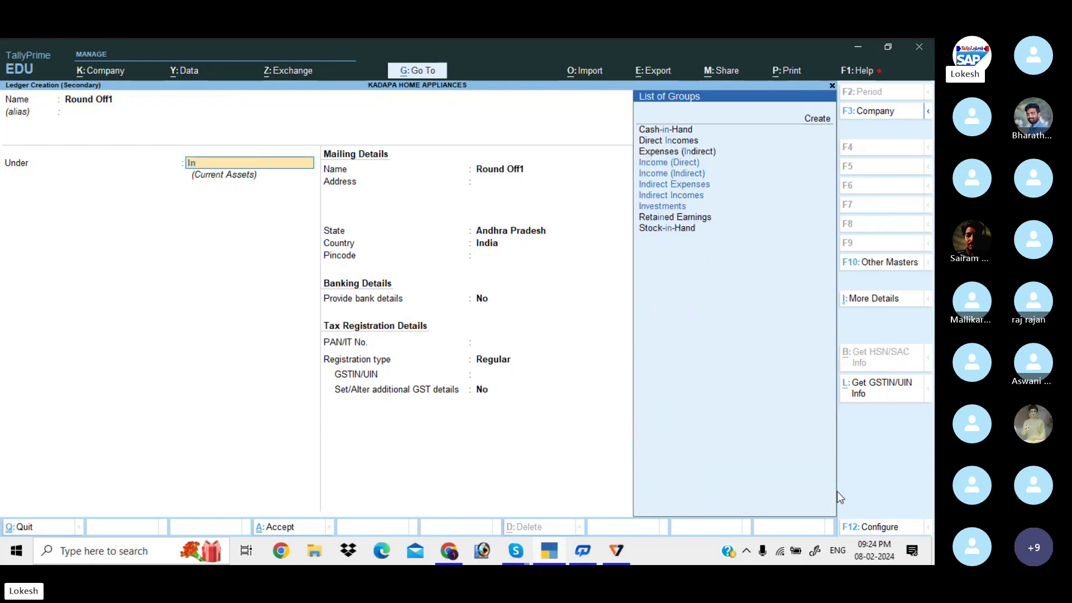
{"action": "type", "text": "d"}
{"action": "key", "text": "Down"}
{"action": "key", "text": "Down"}
{"action": "key", "text": "Return"}
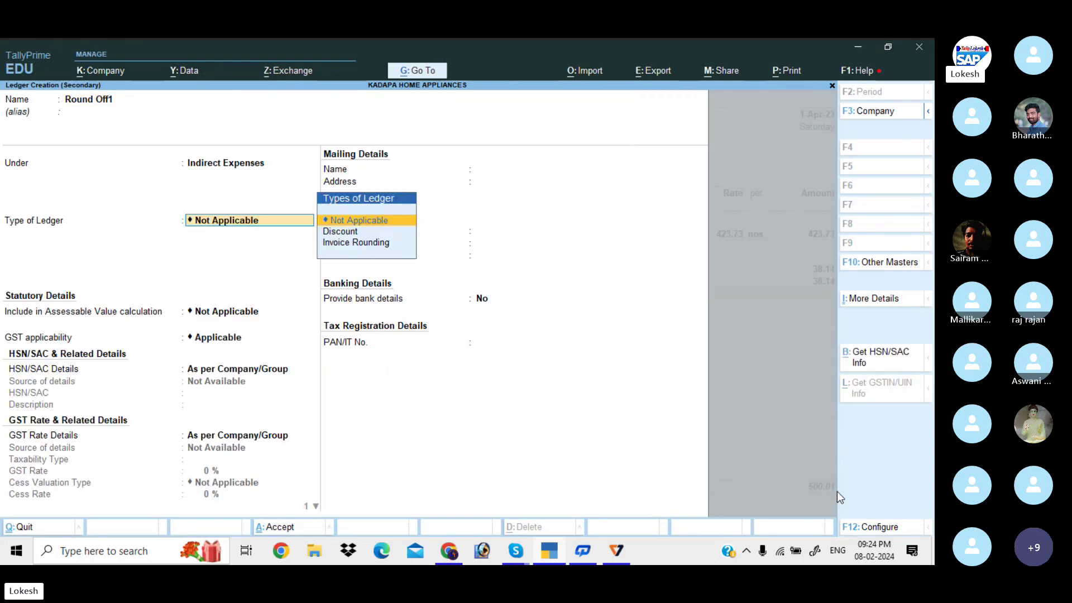
{"action": "key", "text": "Return"}
{"action": "key", "text": "ctrl+a"}
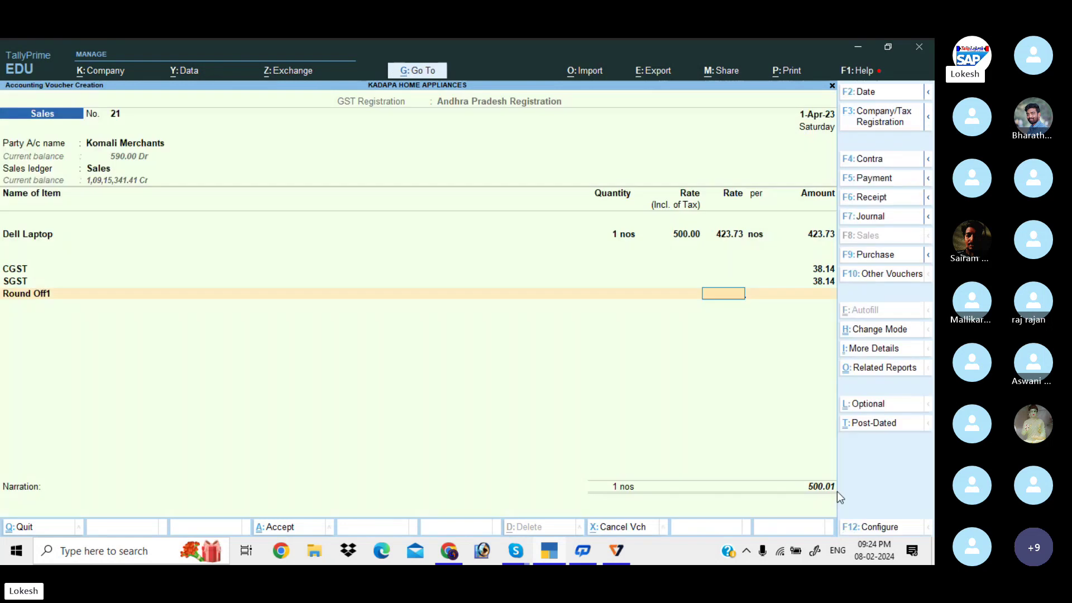
{"action": "key", "text": "Return"}
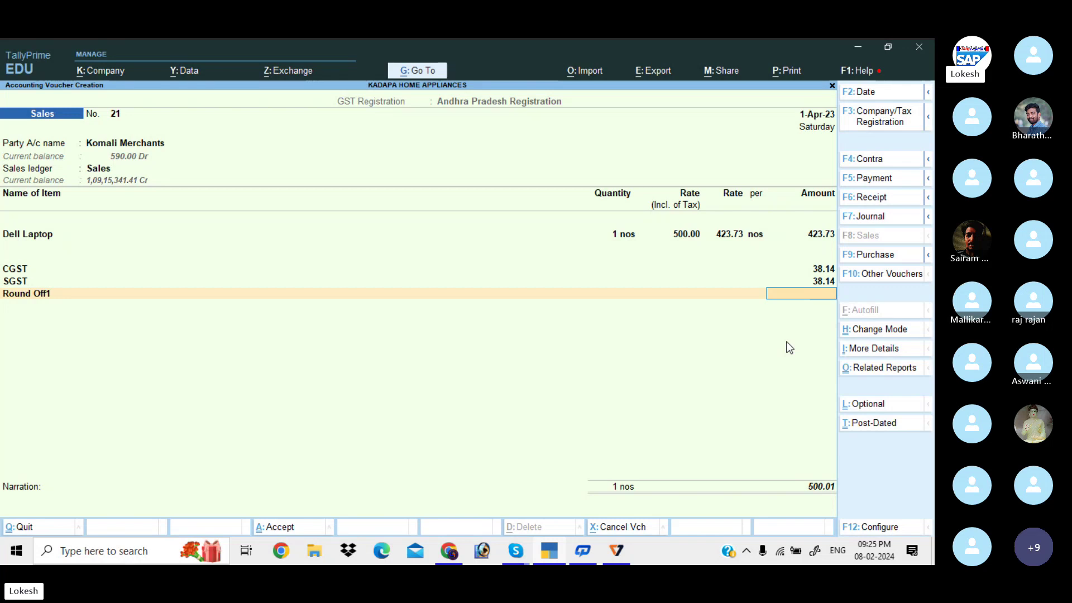
Switch to the Skype call window to check the meeting, and return to the TallyPrime voucher
{"action": "mouse_move", "coordinate": [513, 559]}
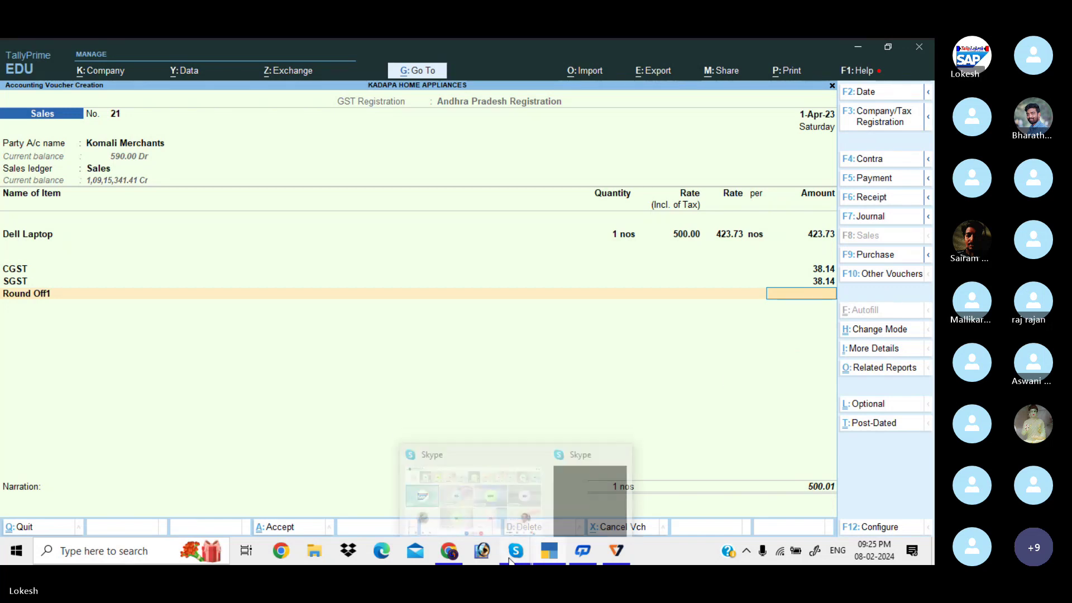
{"action": "left_click", "coordinate": [490, 482]}
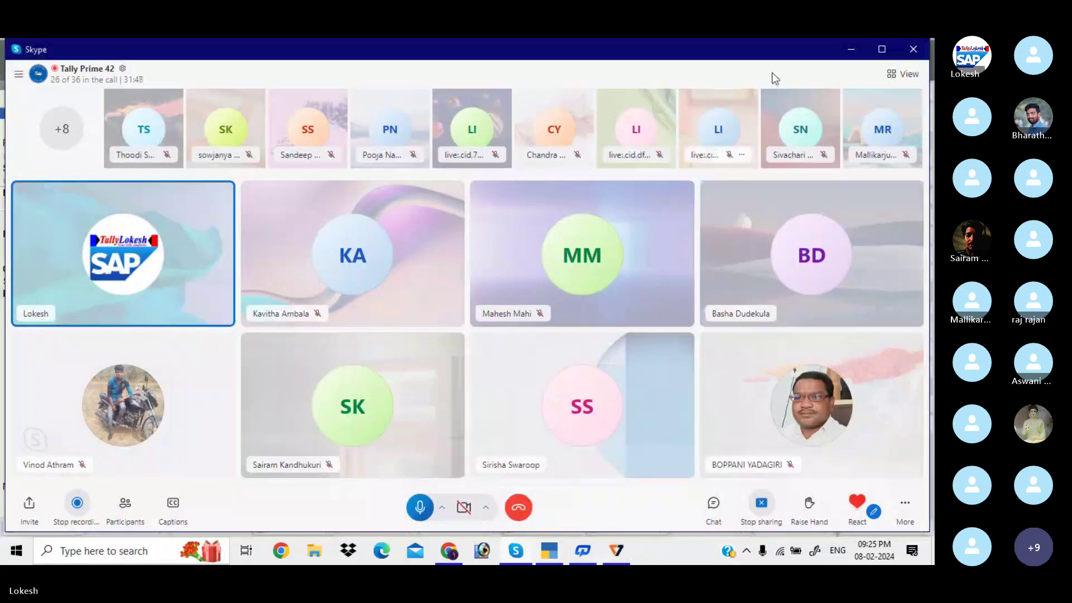
{"action": "left_click", "coordinate": [849, 49]}
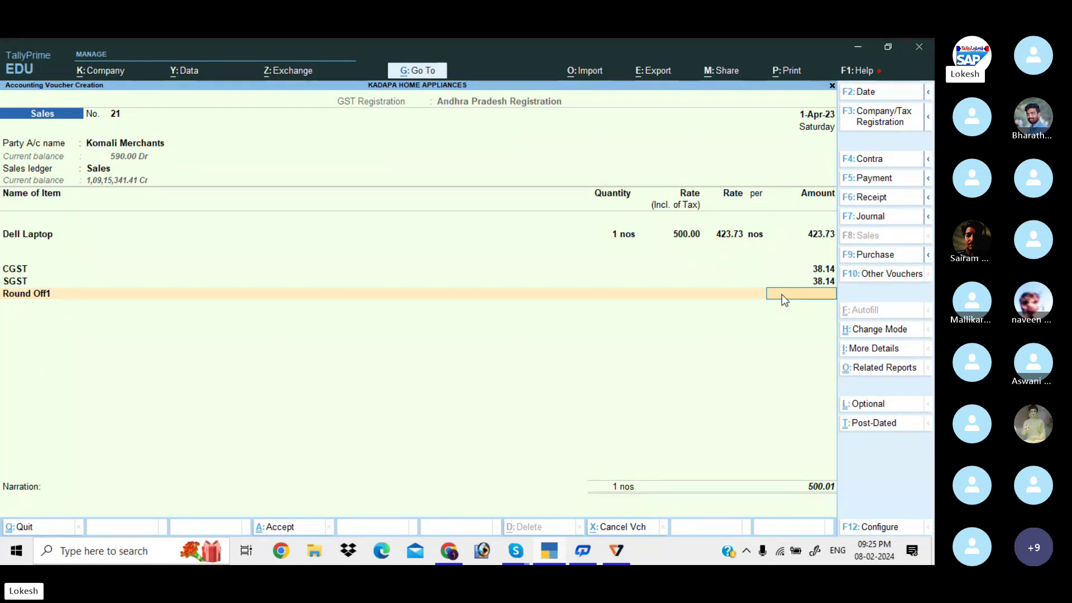
Set the Round Off1 amount to -0.01, leave the narration blank and save the sales voucher
{"action": "type", "text": "."}
{"action": "key", "text": "BackSpace"}
{"action": "type", "text": "-0.01"}
{"action": "key", "text": "Return"}
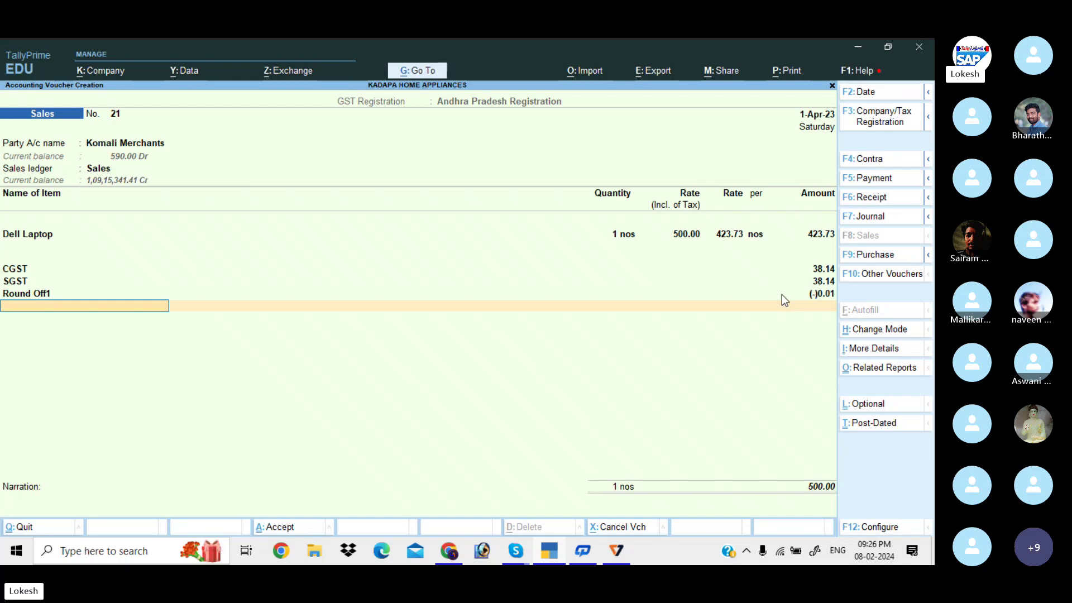
{"action": "key", "text": "Return"}
{"action": "key", "text": "Return"}
{"action": "key", "text": "Return"}
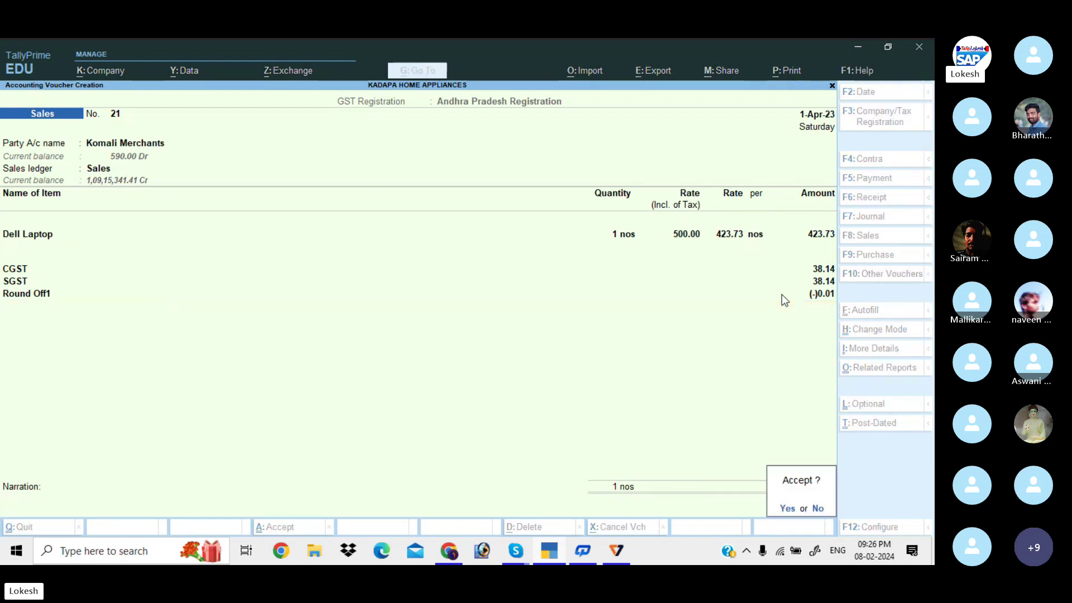
{"action": "key", "text": "Return"}
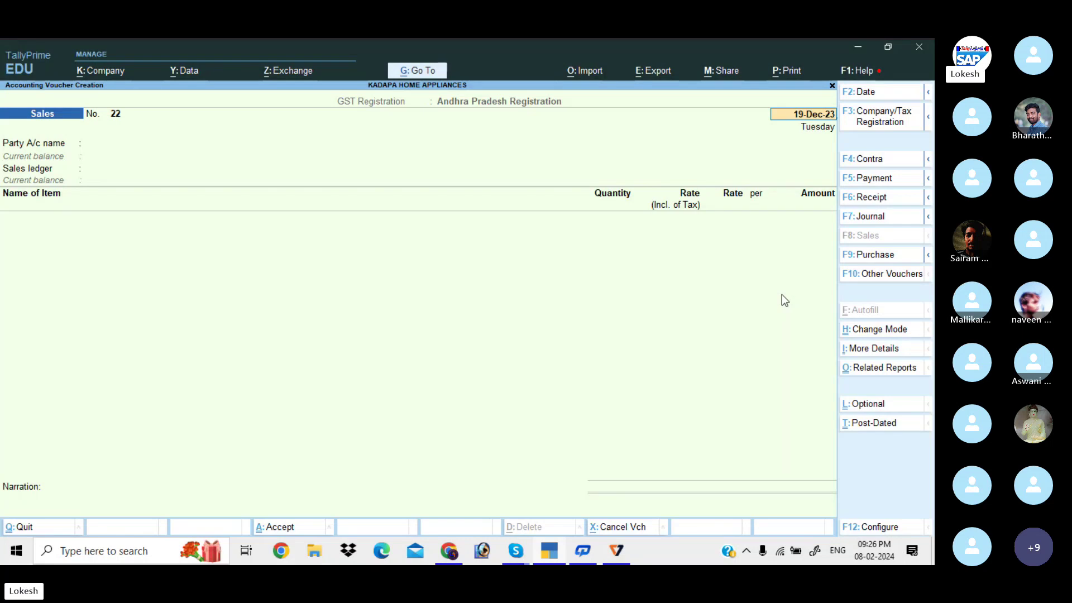
Date the new sales voucher 1-Apr-23 and choose Komali Merchants as the party account
{"action": "type", "text": "1-4"}
{"action": "key", "text": "Return"}
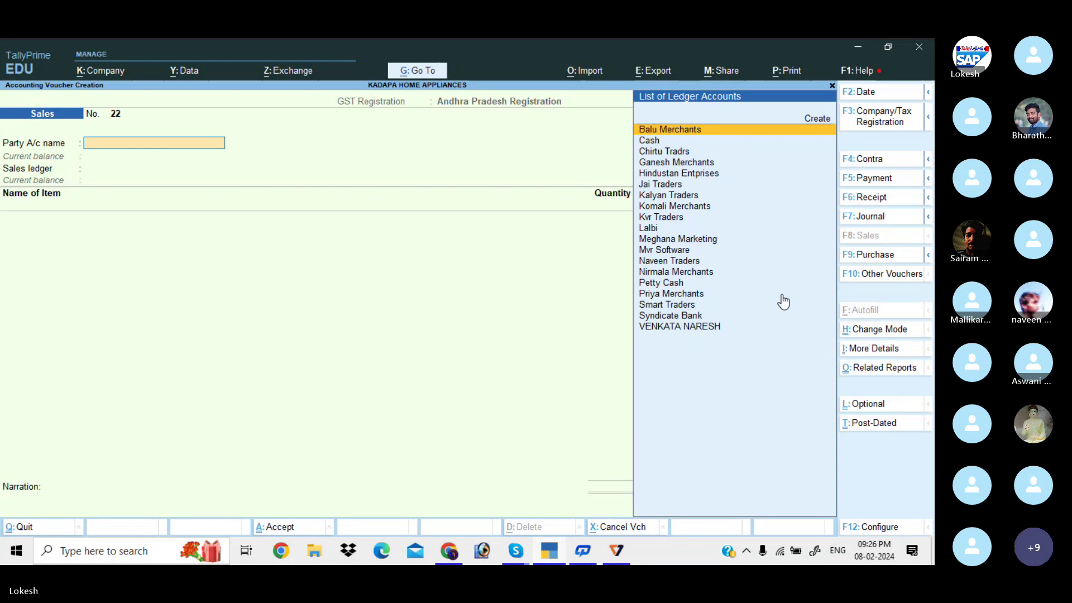
{"action": "type", "text": "Ka"}
{"action": "key", "text": "BackSpace"}
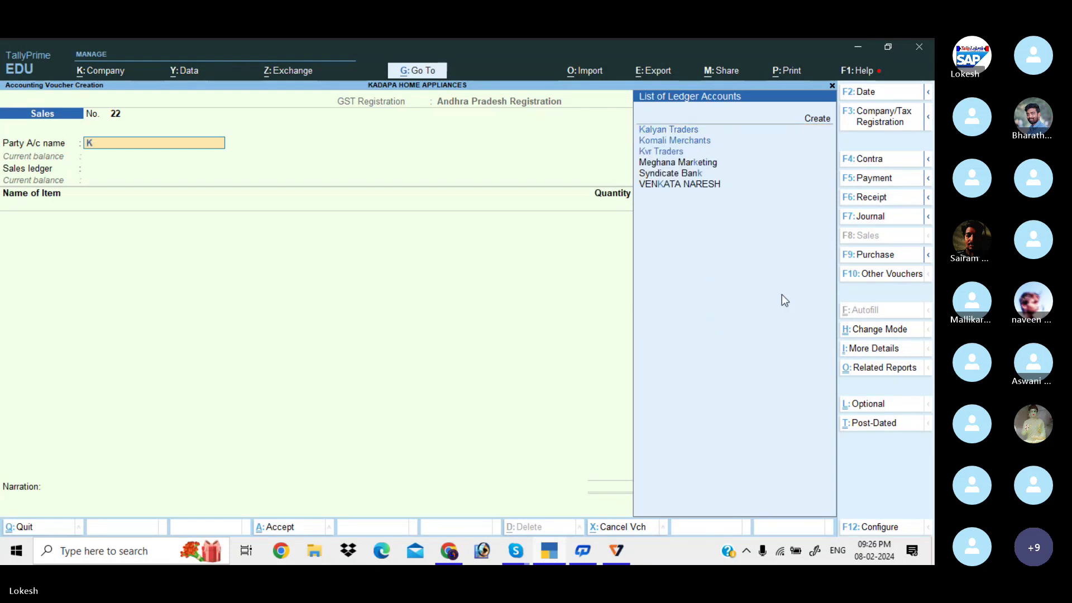
{"action": "key", "text": "Down"}
{"action": "key", "text": "Return"}
Accept the dispatch and party details as they are and use Sales as the sales ledger
{"action": "key", "text": "ctrl+a"}
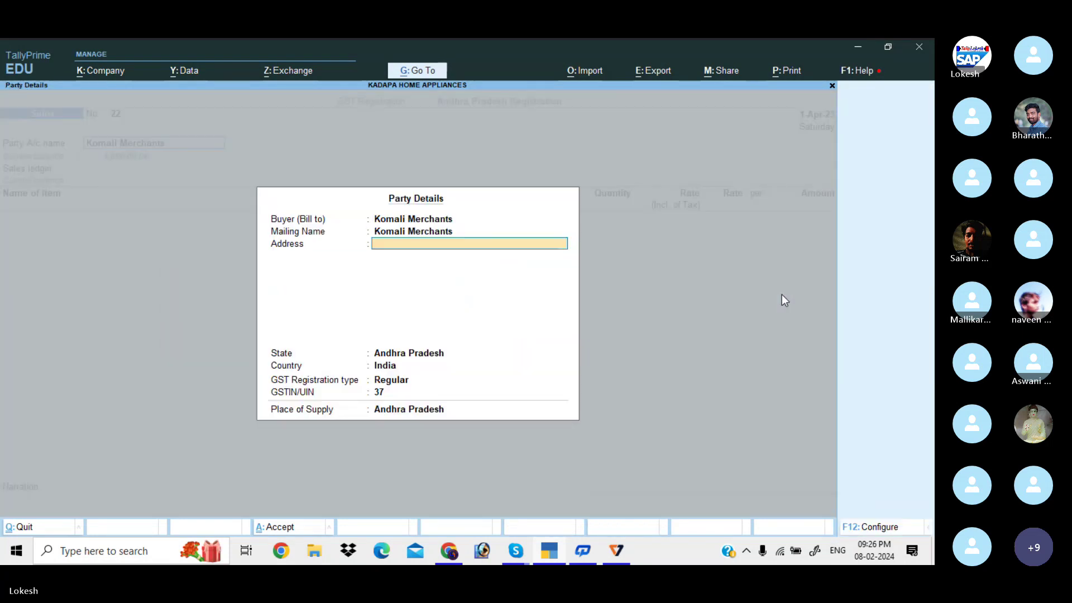
{"action": "key", "text": "Return"}
{"action": "key", "text": "Return"}
{"action": "key", "text": "Return"}
{"action": "key", "text": "Return"}
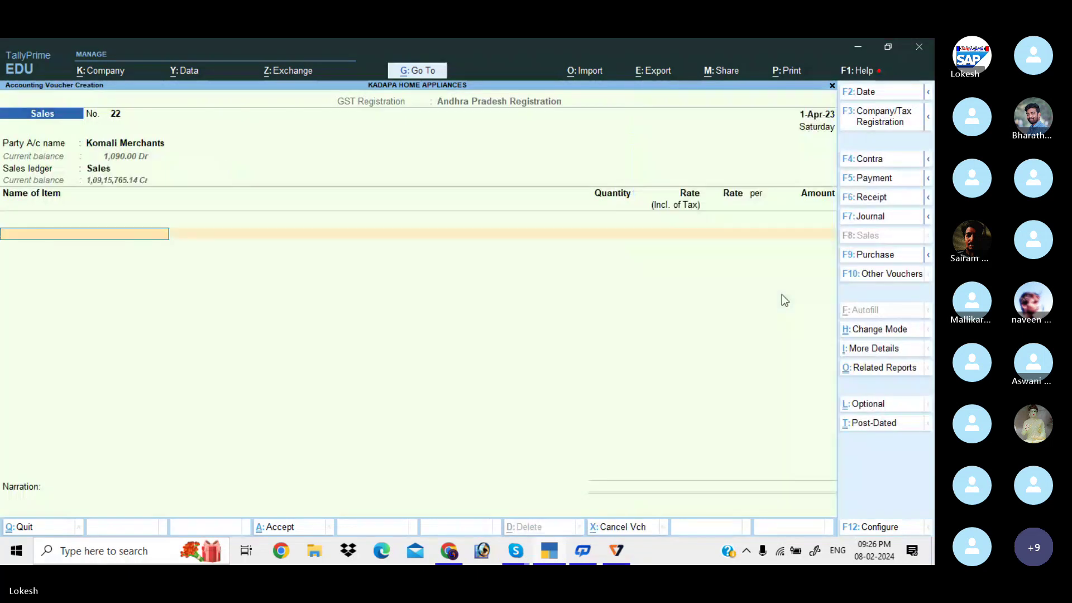
Add the Dell Laptop item with quantity 1 nos and a tax-inclusive rate of 1000
{"action": "key", "text": "Return"}
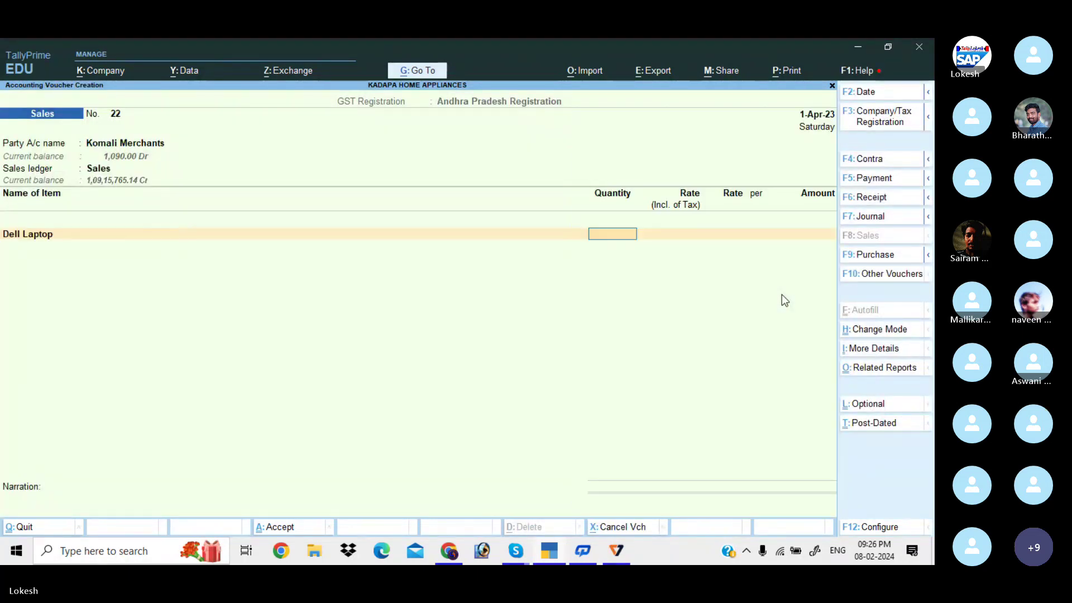
{"action": "type", "text": "1"}
{"action": "key", "text": "Return"}
{"action": "key", "text": "Return"}
{"action": "type", "text": "1"}
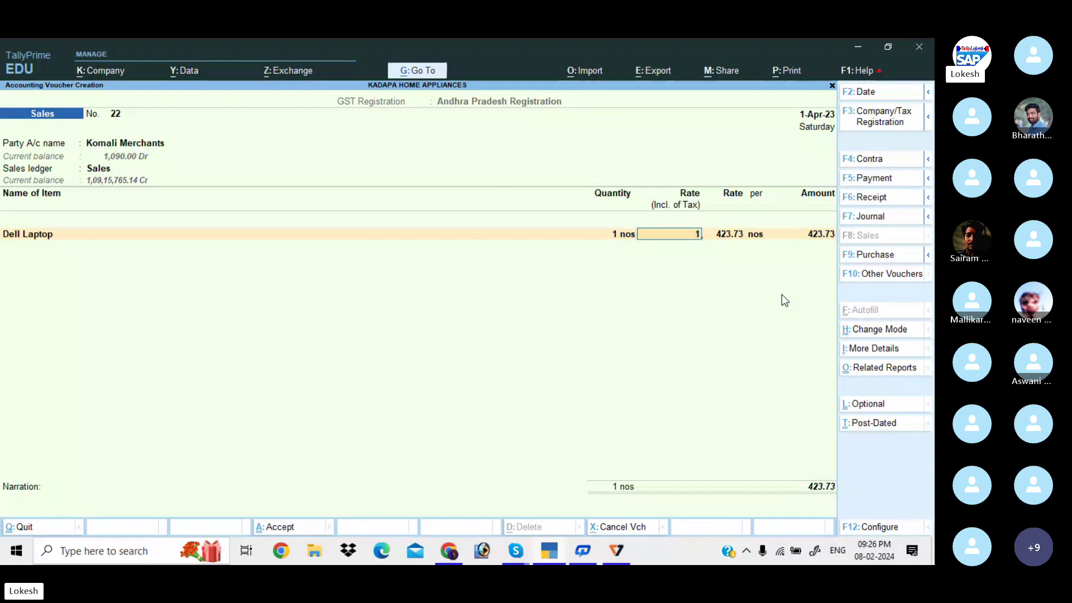
{"action": "type", "text": "000"}
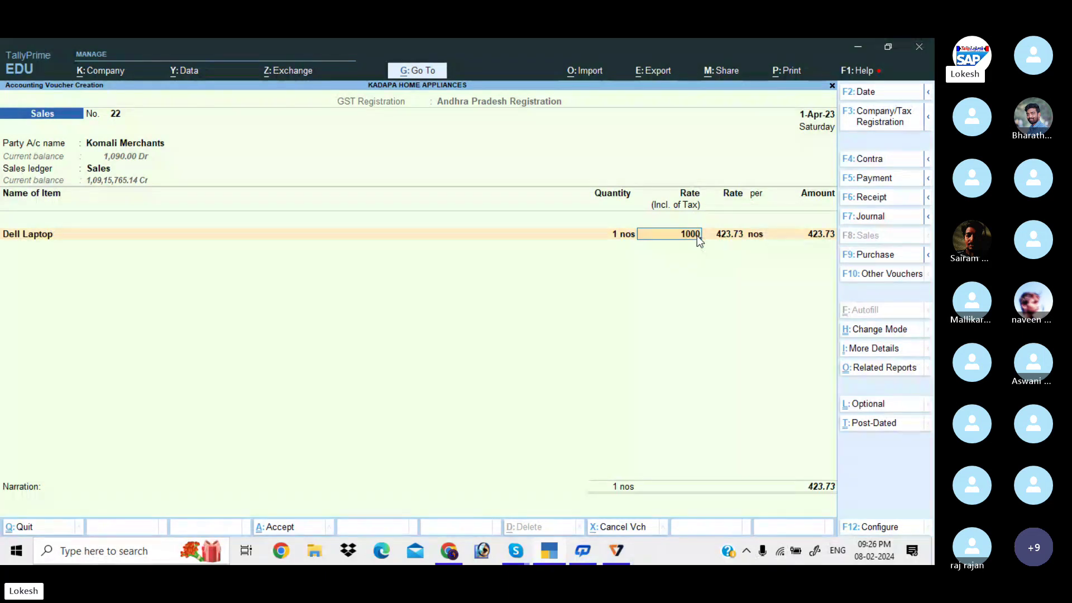
{"action": "key", "text": "Return"}
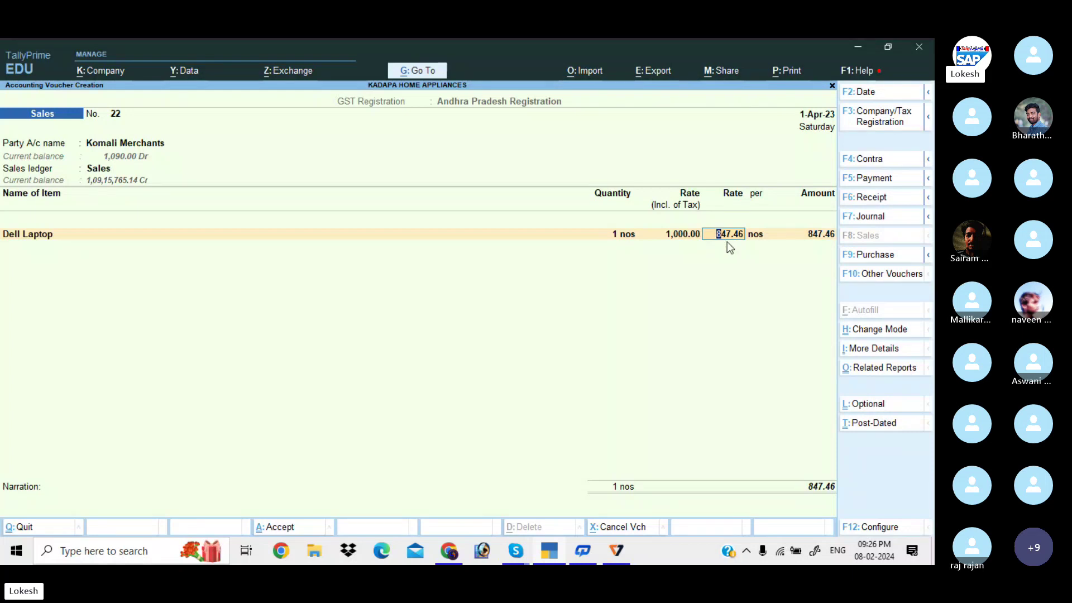
{"action": "key", "text": "Return"}
{"action": "key", "text": "Return"}
{"action": "key", "text": "Return"}
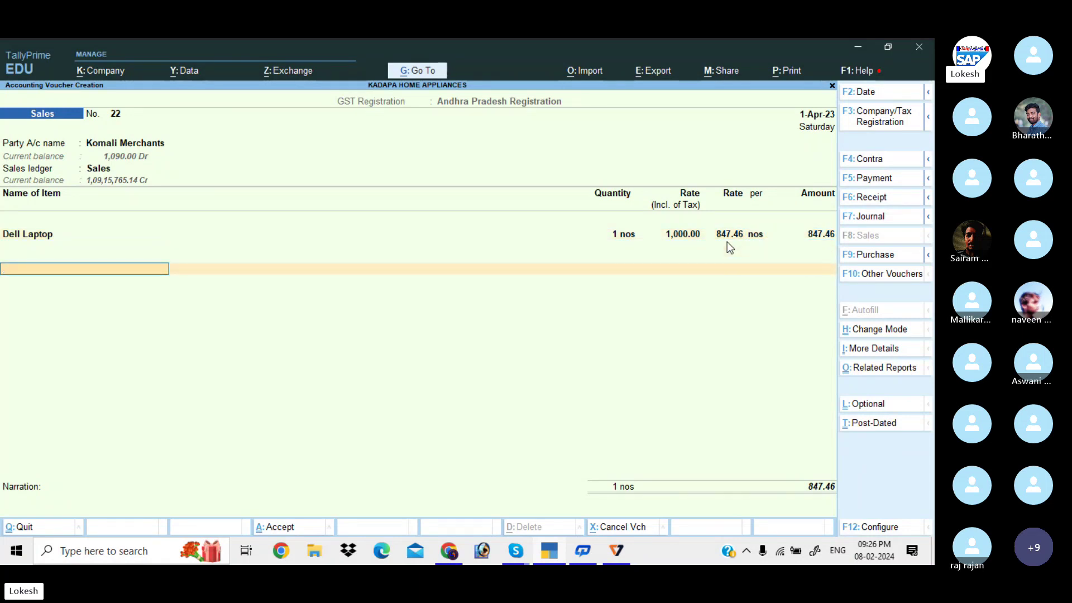
Add the CGST and SGST ledgers below the Dell Laptop item with their calculated tax amounts
{"action": "type", "text": "G"}
{"action": "key", "text": "Down"}
{"action": "key", "text": "Return"}
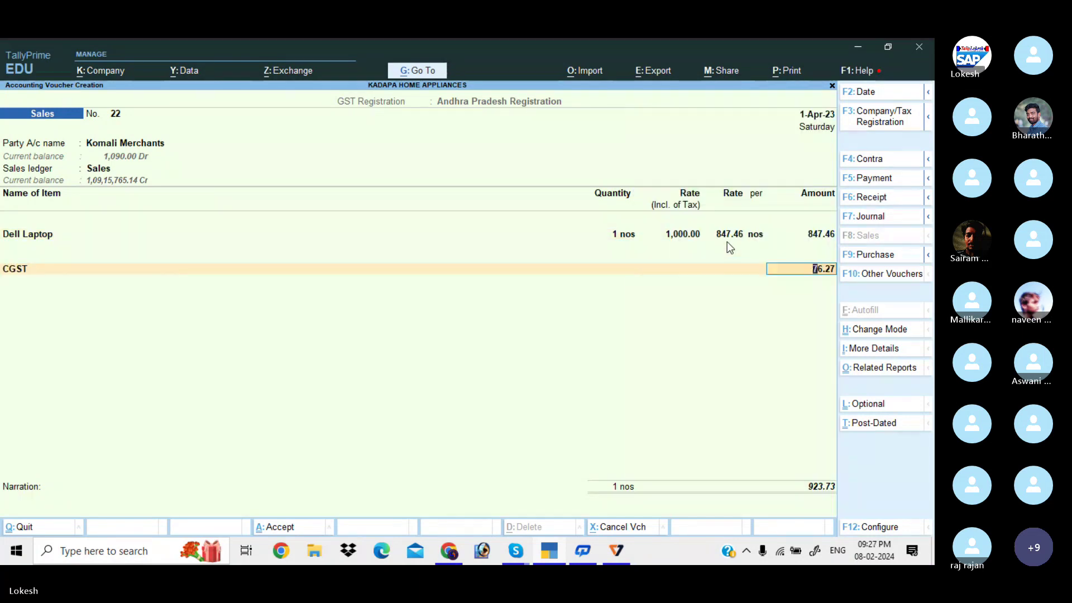
{"action": "key", "text": "Return"}
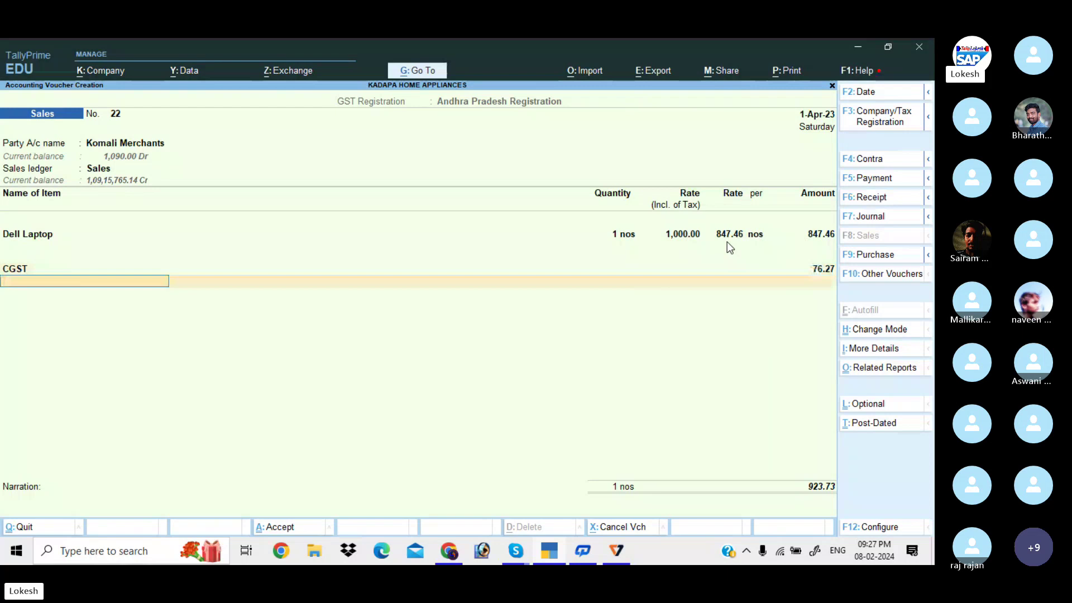
{"action": "type", "text": "s"}
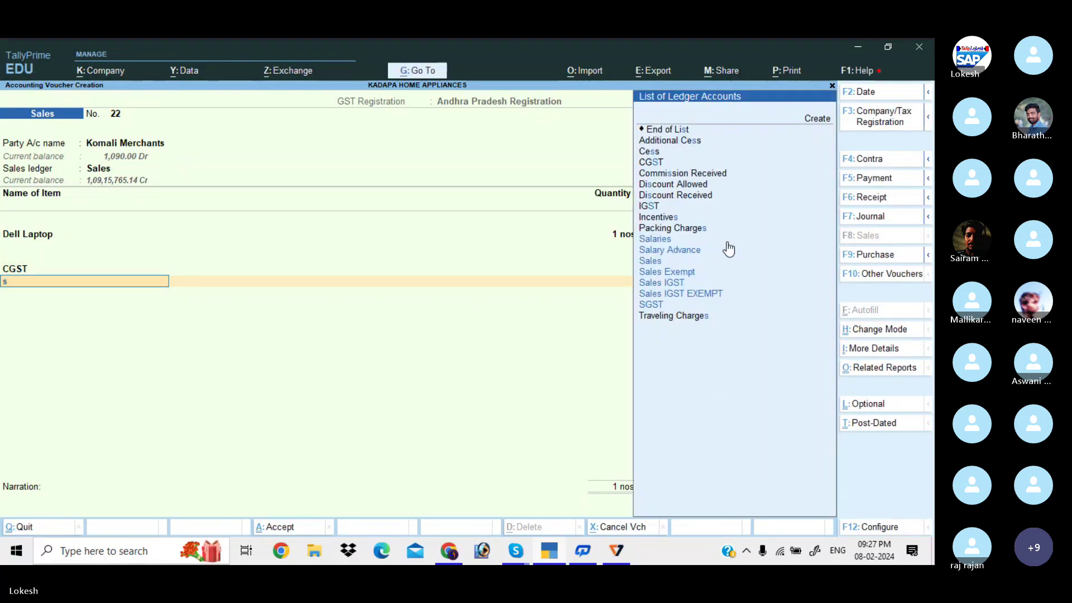
{"action": "type", "text": "g"}
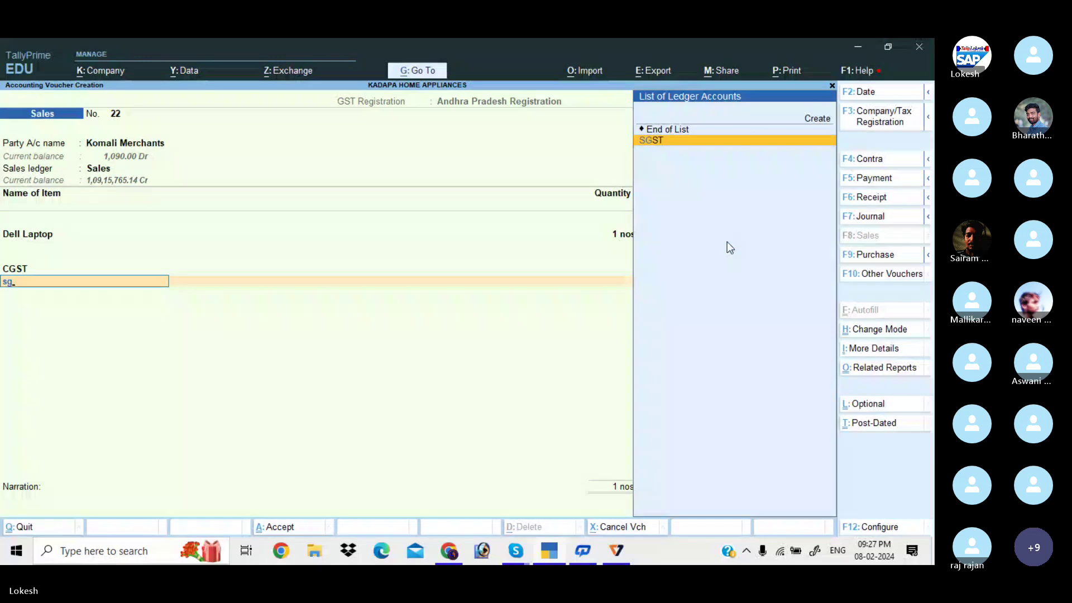
{"action": "key", "text": "Return"}
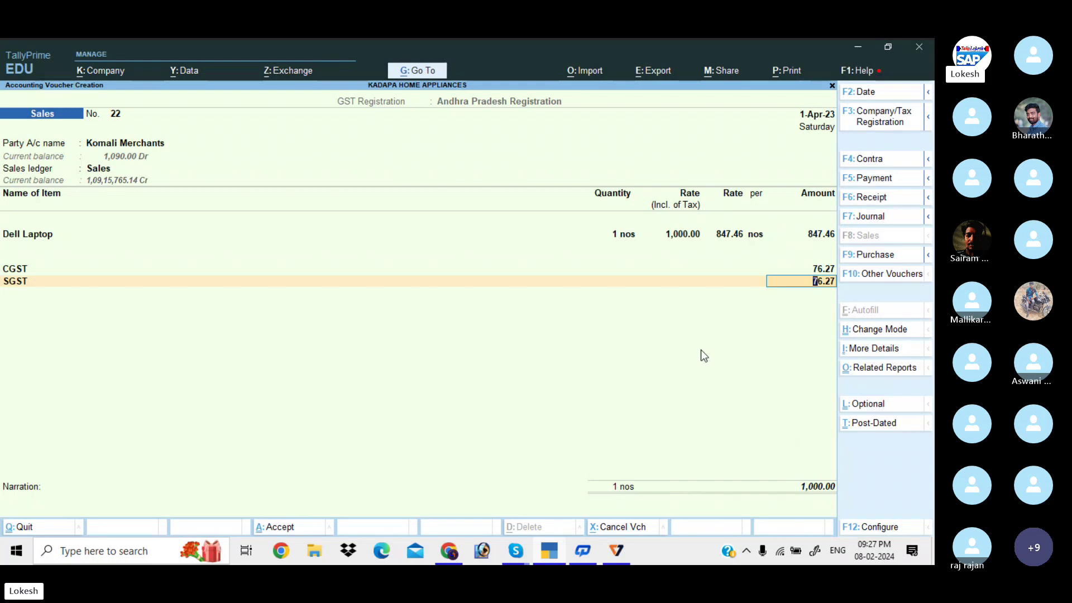
Finish the ledger entries, leave the narration blank and save the sales voucher
{"action": "key", "text": "Return"}
{"action": "key", "text": "Return"}
{"action": "key", "text": "Return"}
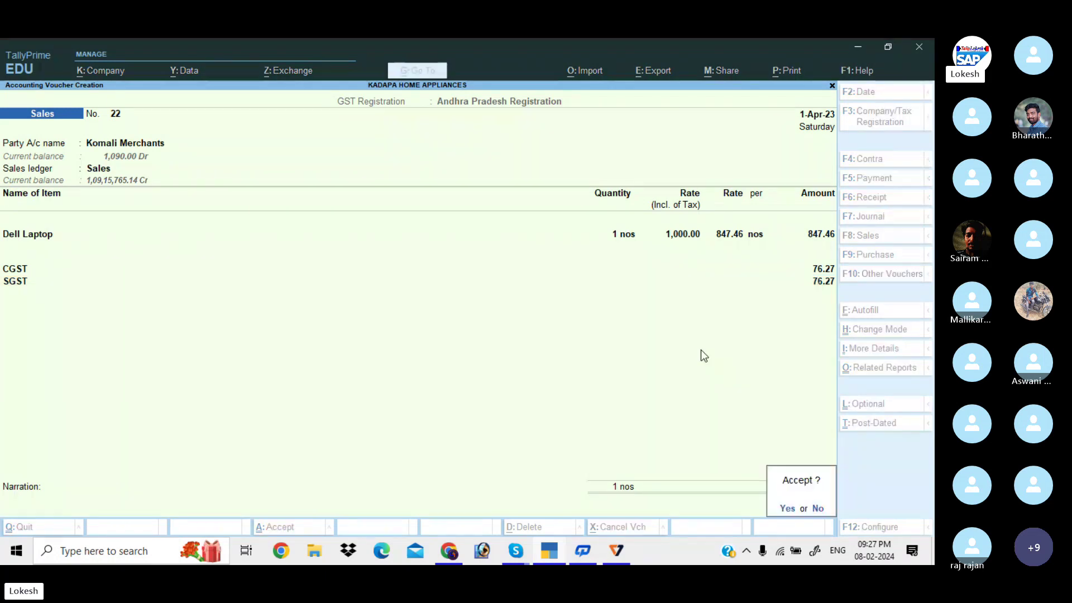
{"action": "key", "text": "Return"}
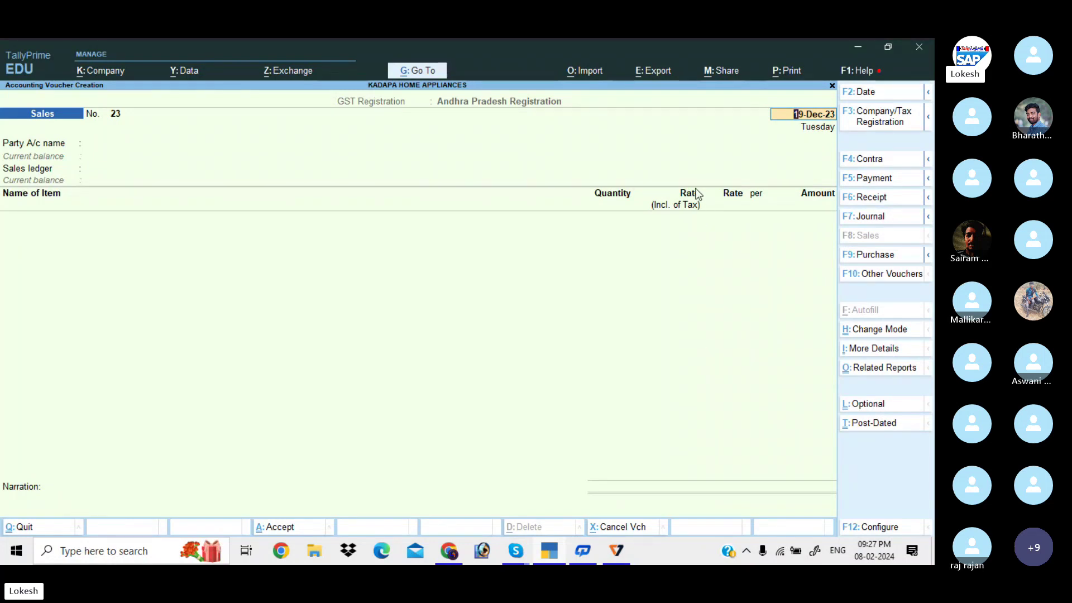
Set Provide Rate Inclusive of Tax for Stock Items to No in the voucher configuration, then quit voucher entry to the Gateway of Tally
{"action": "left_click", "coordinate": [882, 530]}
{"action": "left_click", "coordinate": [667, 268]}
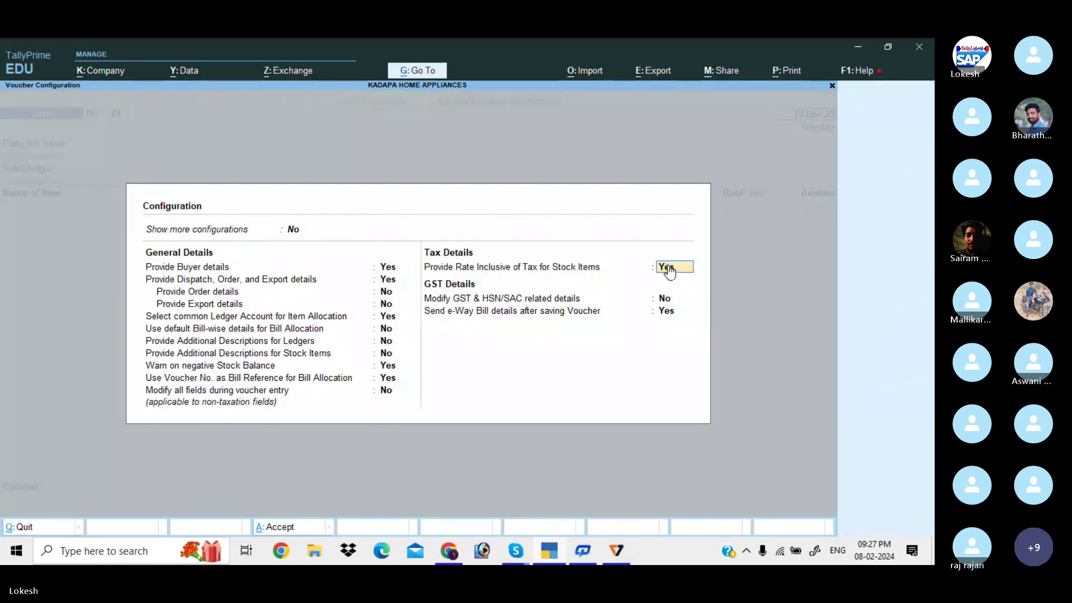
{"action": "key", "text": "Return"}
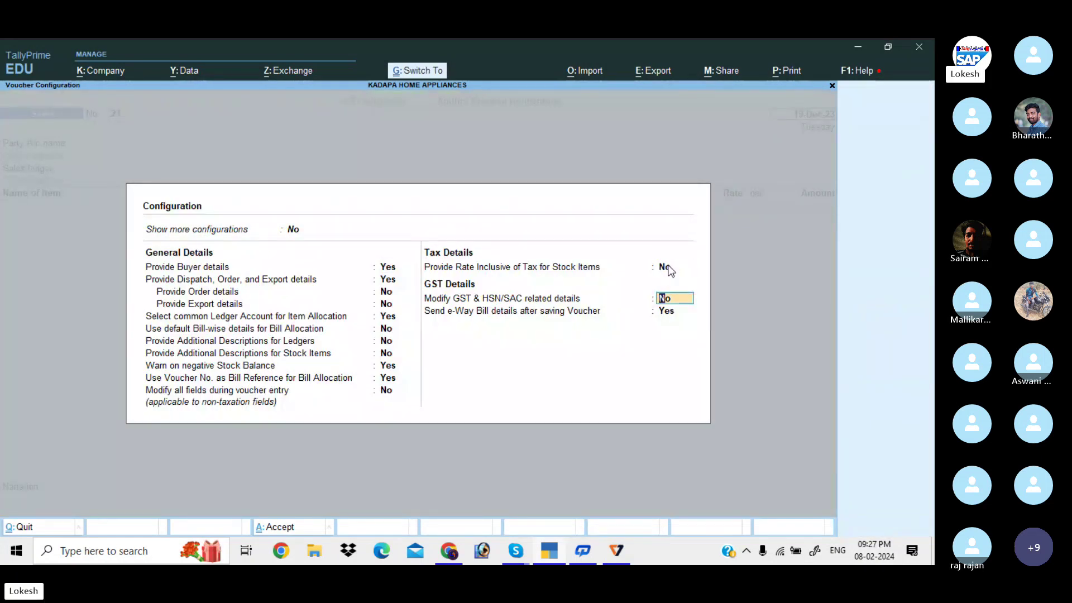
{"action": "key", "text": "ctrl+a"}
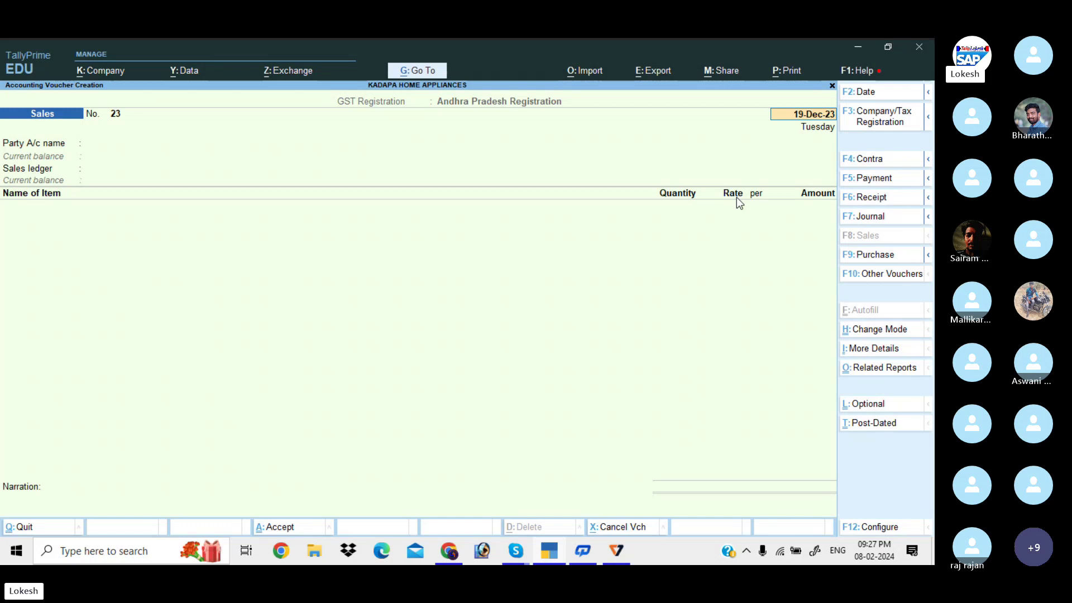
{"action": "key", "text": "Escape"}
{"action": "key", "text": "y"}
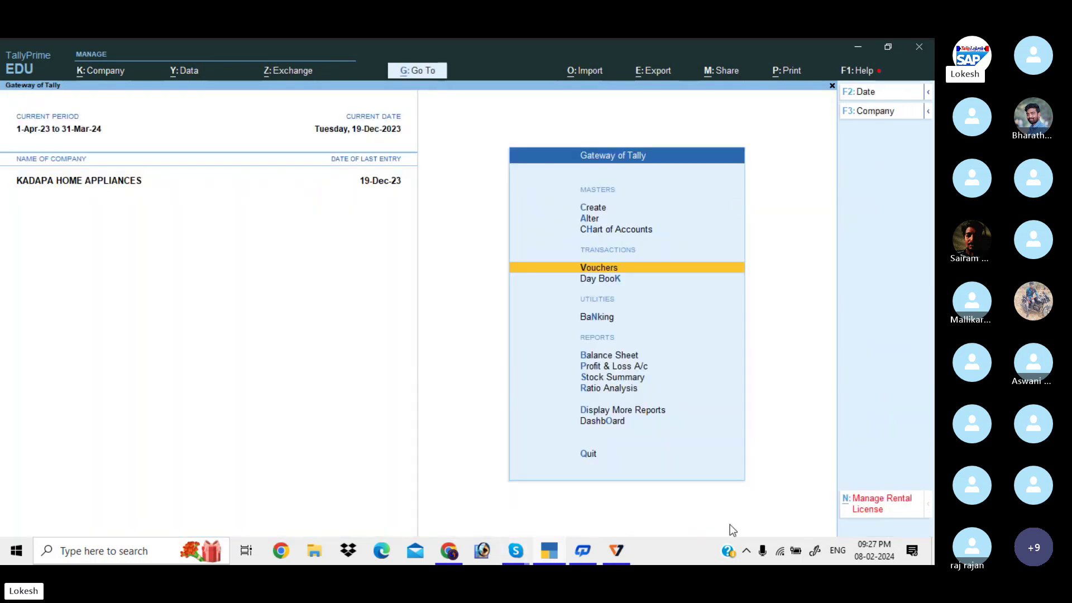
Switch to the Skype call window and open the meeting chat
{"action": "mouse_move", "coordinate": [518, 555]}
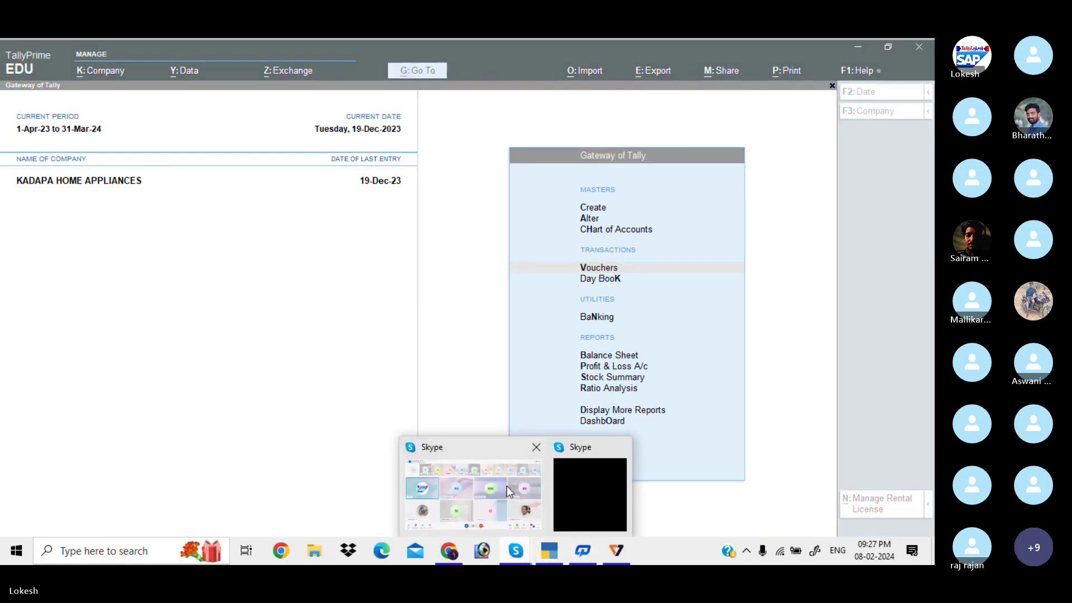
{"action": "left_click", "coordinate": [507, 485]}
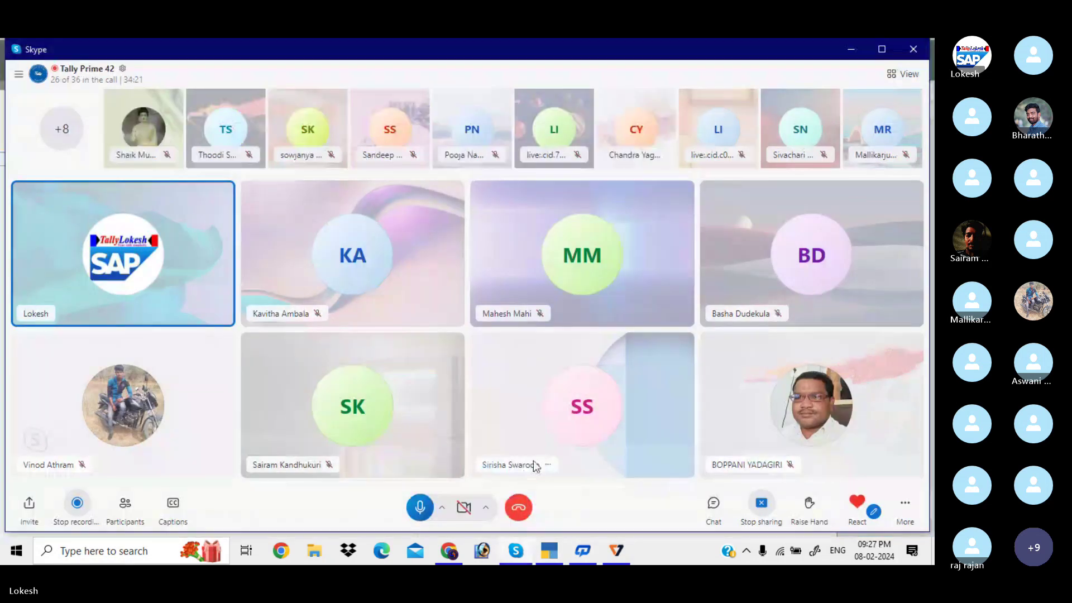
{"action": "left_click", "coordinate": [713, 506]}
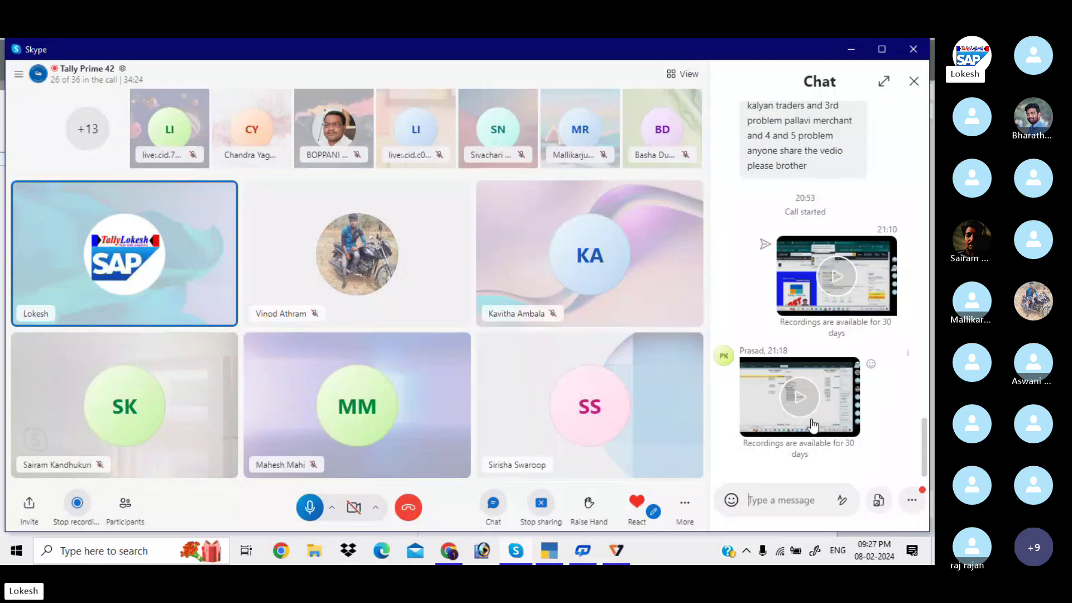